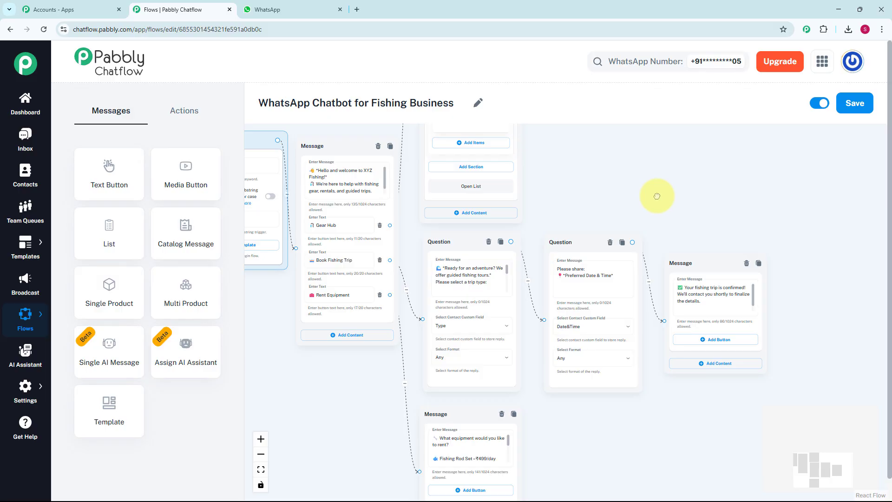
# - Examine the WhatsApp Chatbot for Fishing Business flow, from its flow start through the gear, trip booking and rental branches
pyautogui.scroll(-3, 657, 196)
pyautogui.moveTo(657, 196); pyautogui.dragTo(613, 249)
pyautogui.scroll(-1, 635, 229)
pyautogui.scroll(-1, 623, 238)
pyautogui.scroll(-1, 615, 243)
pyautogui.scroll(1, 581, 277)
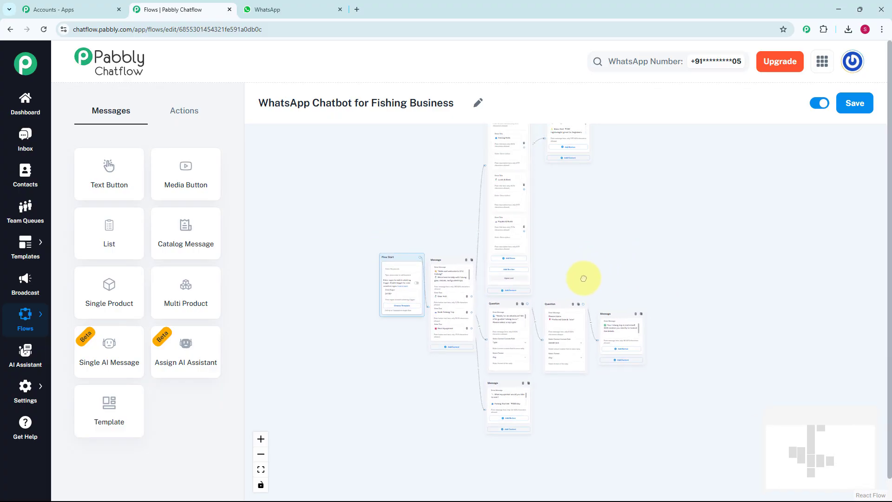
pyautogui.moveTo(581, 277); pyautogui.dragTo(617, 376)
pyautogui.scroll(1, 573, 271)
pyautogui.scroll(1, 574, 263)
pyautogui.scroll(1, 574, 263)
pyautogui.moveTo(619, 267); pyautogui.dragTo(677, 183)
pyautogui.scroll(-2, 683, 322)
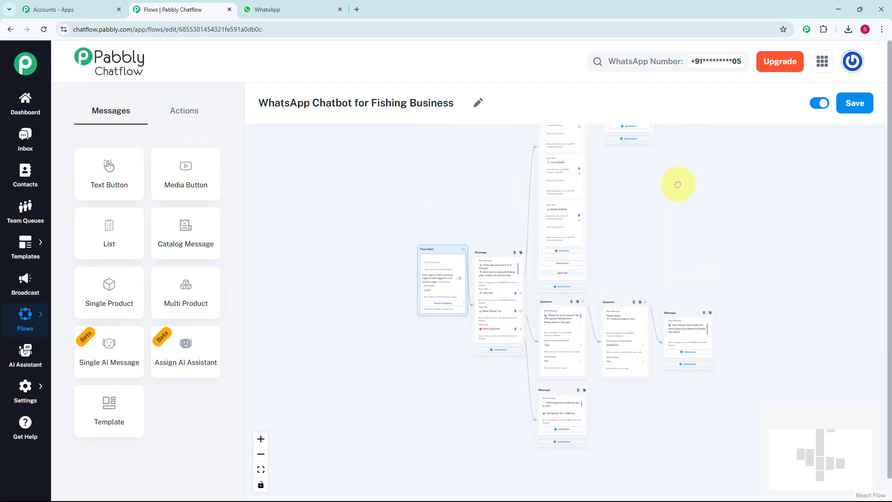
# - Switch to the WhatsApp chat and test the chatbot's Gear Hub option, sending Fishing Rods from the gear list
pyautogui.hotkey('ctrl', 'Tab')
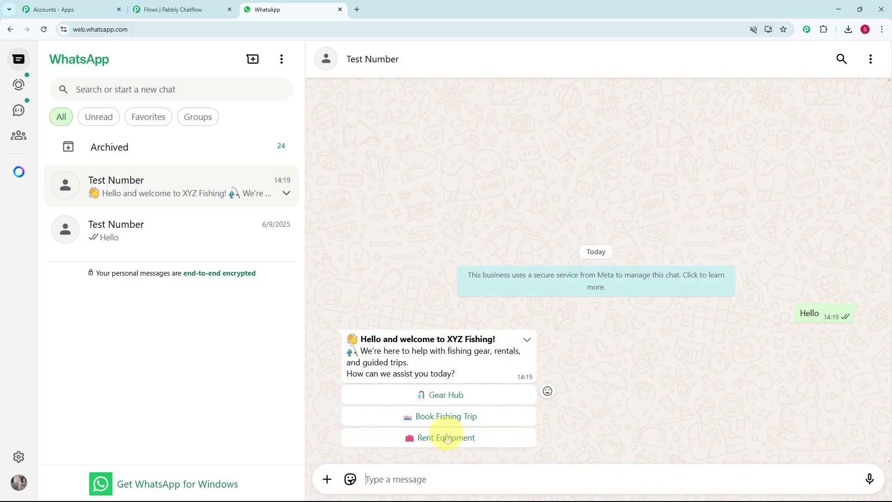
pyautogui.click(463, 394)
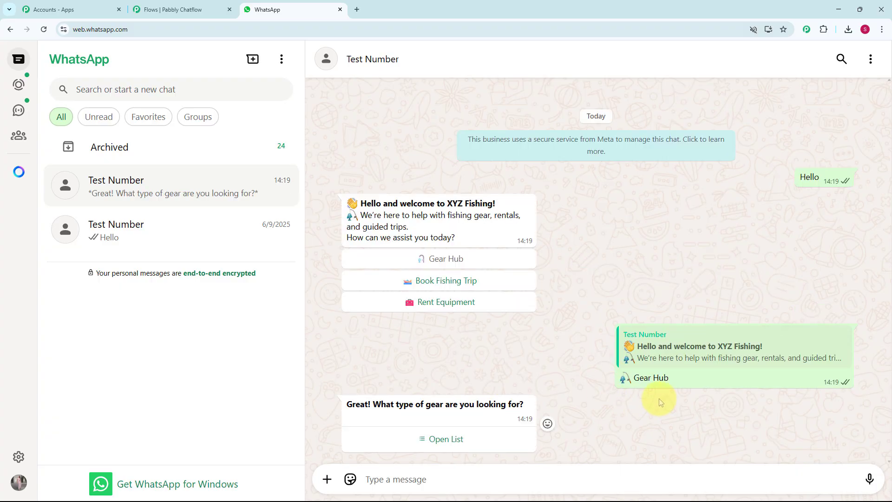
pyautogui.click(458, 440)
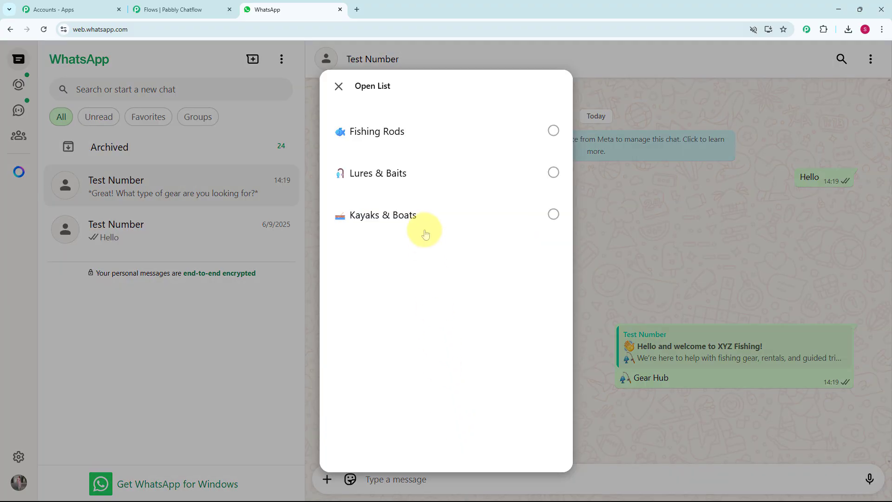
pyautogui.click(445, 144)
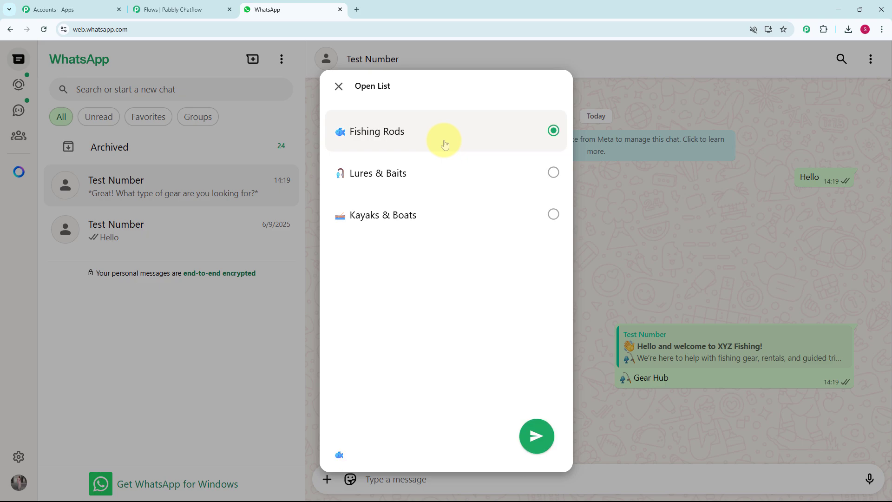
pyautogui.click(536, 434)
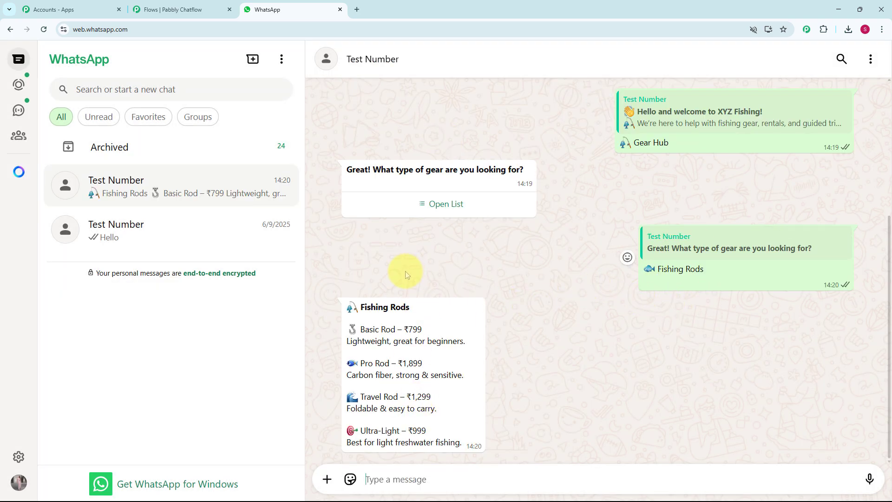
# - Test the Book Fishing Trip option with Morning Trip and 2 july 2024 ,10a.m., and test the Rent Equipment option
pyautogui.scroll(4, 405, 271)
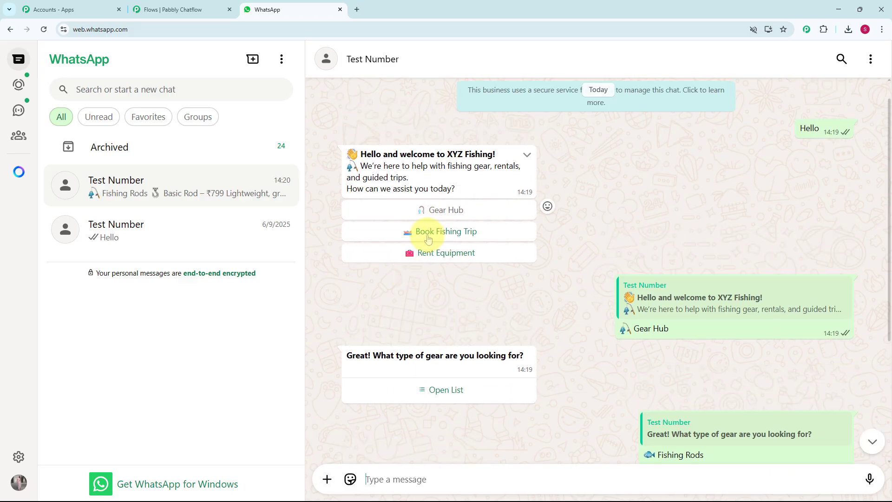
pyautogui.click(428, 239)
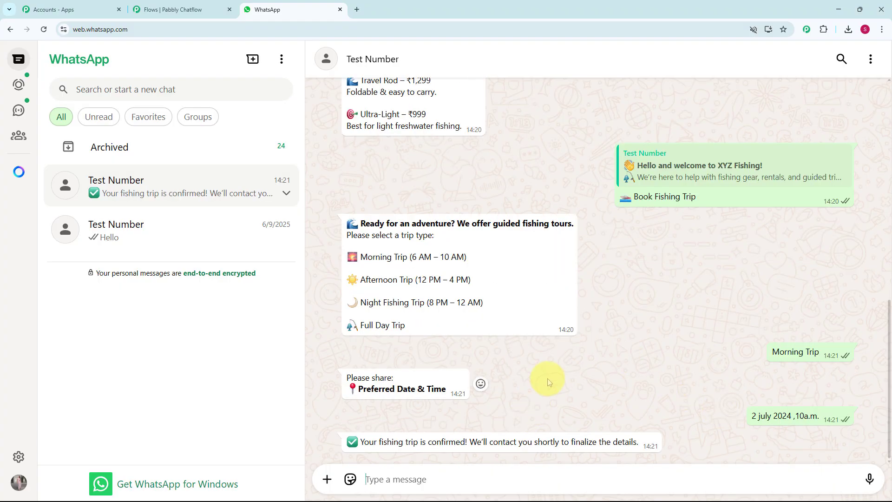
pyautogui.scroll(10, 543, 379)
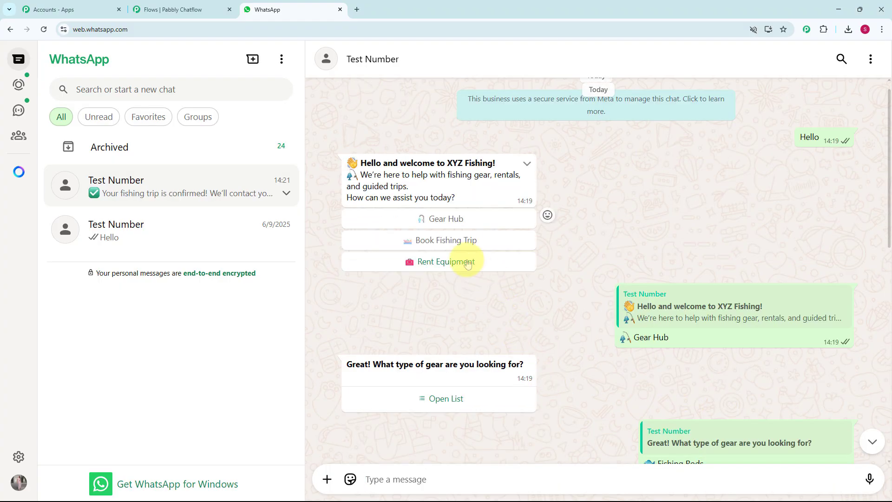
pyautogui.click(468, 263)
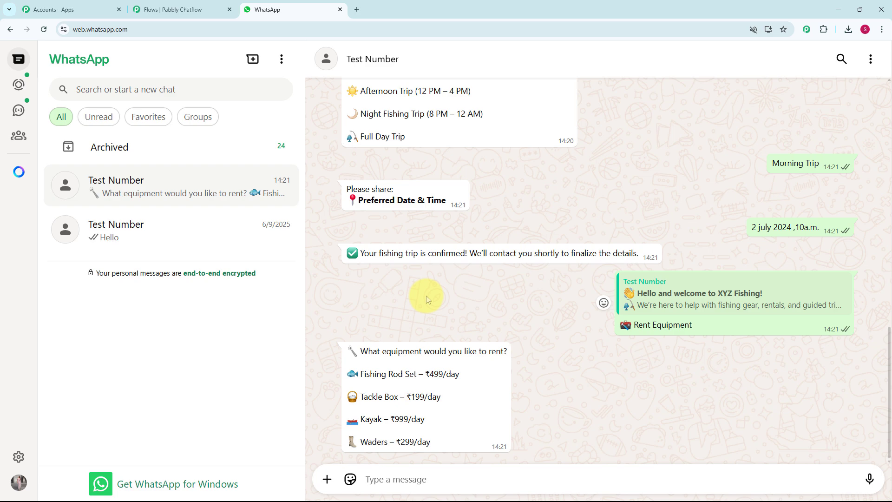
# - Review the test conversation from the equipment rental reply back through the trip booking and fishing rod messages
pyautogui.scroll(2, 427, 297)
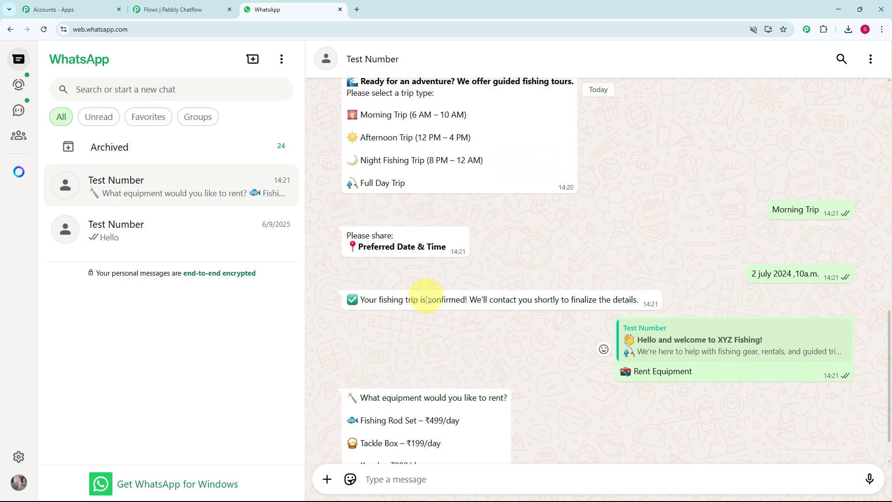
pyautogui.scroll(3, 427, 295)
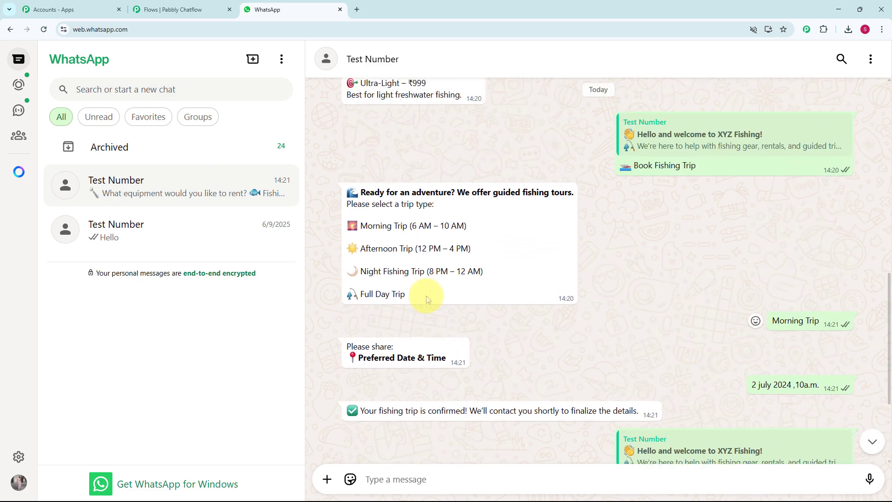
pyautogui.scroll(2, 427, 296)
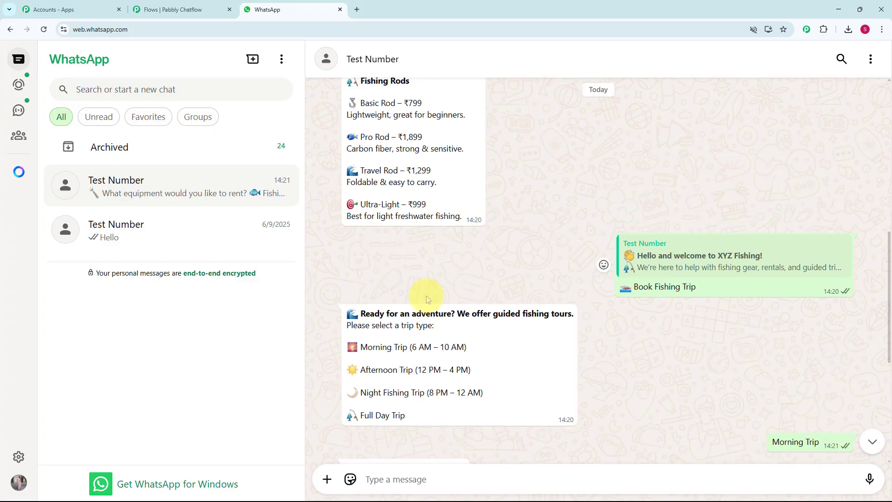
pyautogui.scroll(1, 428, 299)
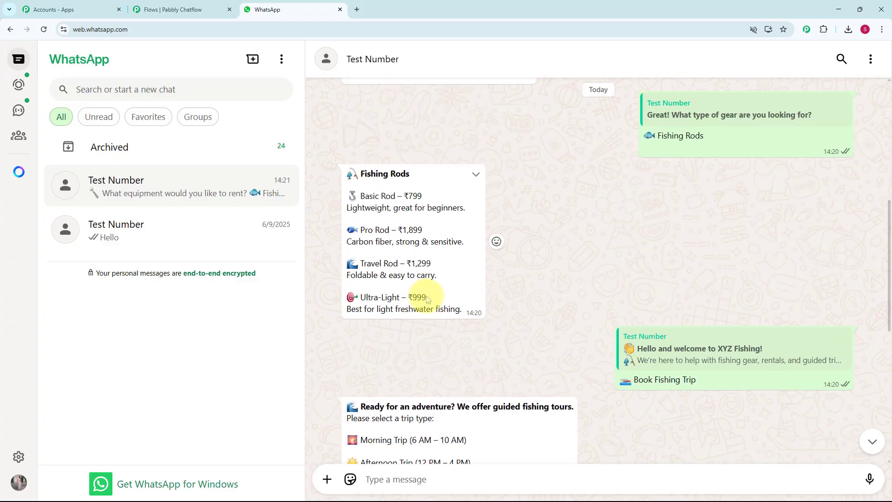
pyautogui.scroll(1, 428, 299)
pyautogui.scroll(5, 428, 299)
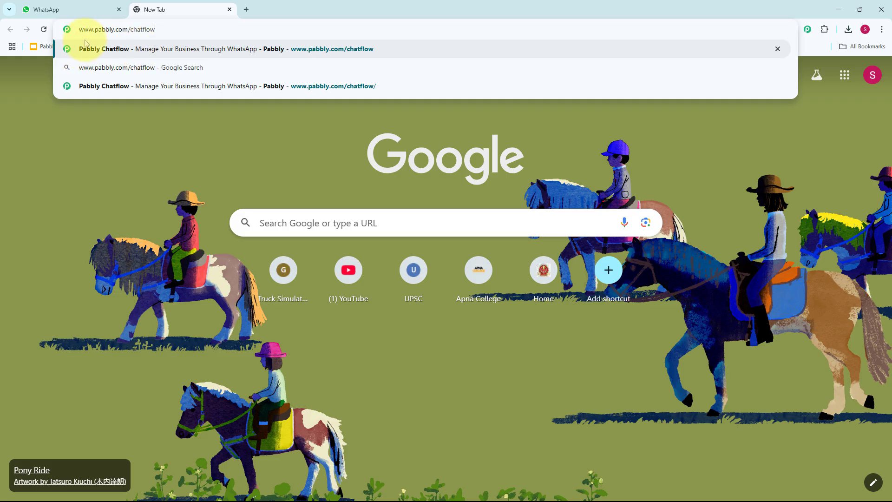
pyautogui.click(129, 41)
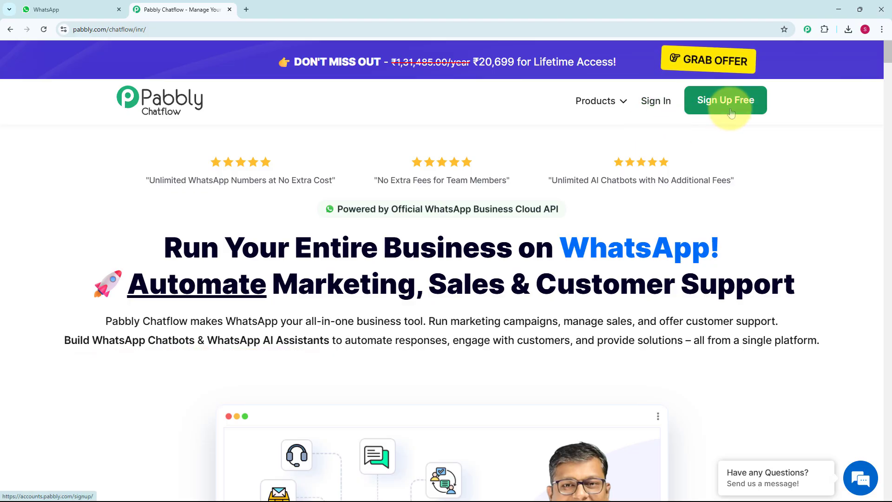
pyautogui.click(653, 114)
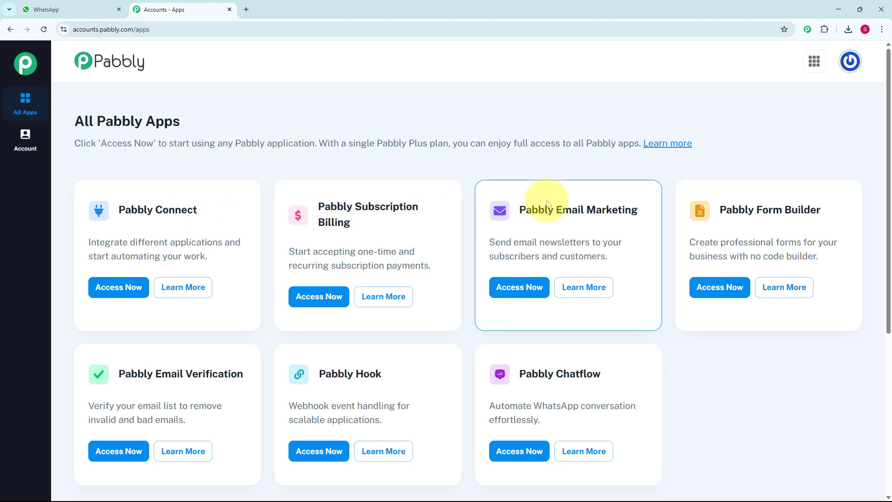
pyautogui.scroll(-2, 547, 205)
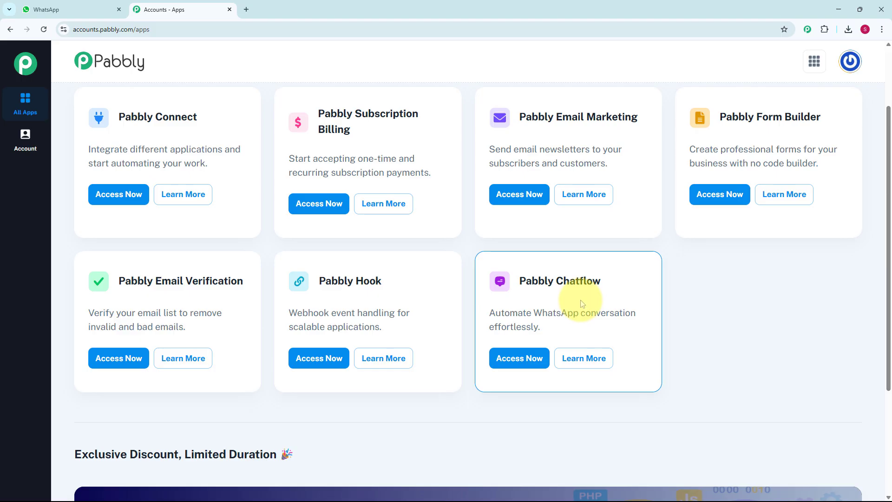
pyautogui.click(526, 366)
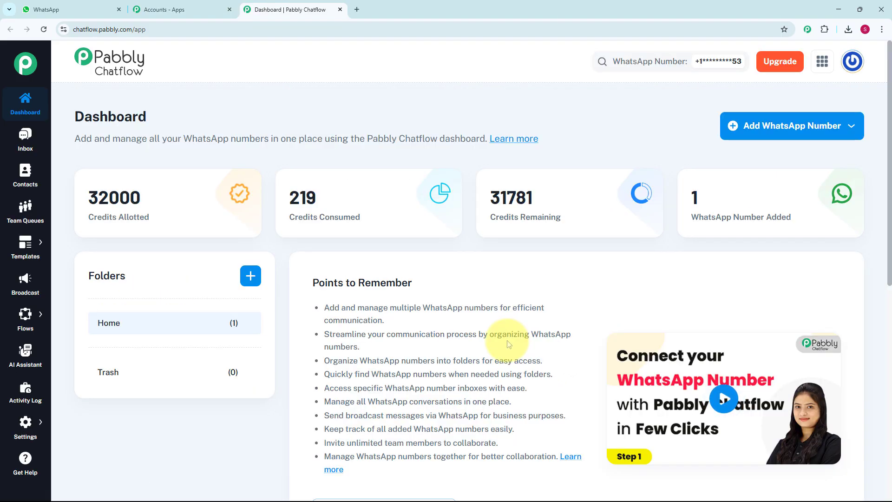
# - Examine the dashboard's connected WhatsApp numbers, the options for adding a WhatsApp number, and the navigation sections
pyautogui.scroll(-1, 511, 344)
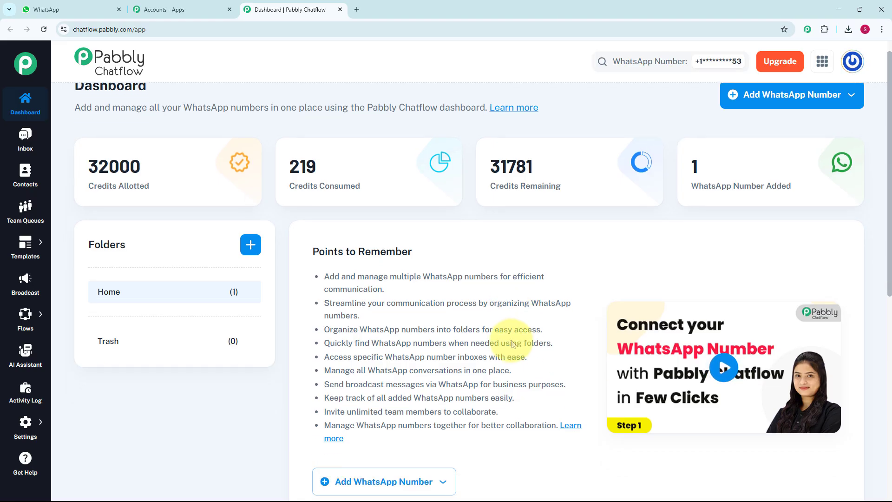
pyautogui.scroll(-8, 511, 343)
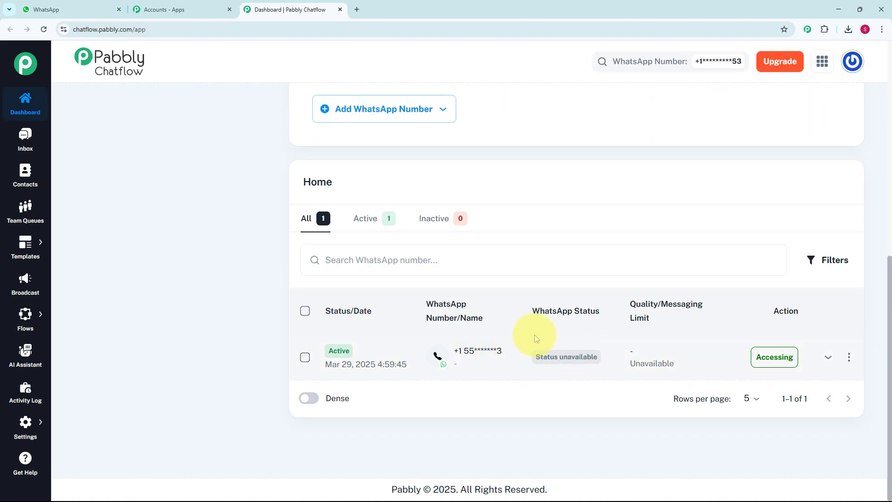
pyautogui.scroll(10, 515, 314)
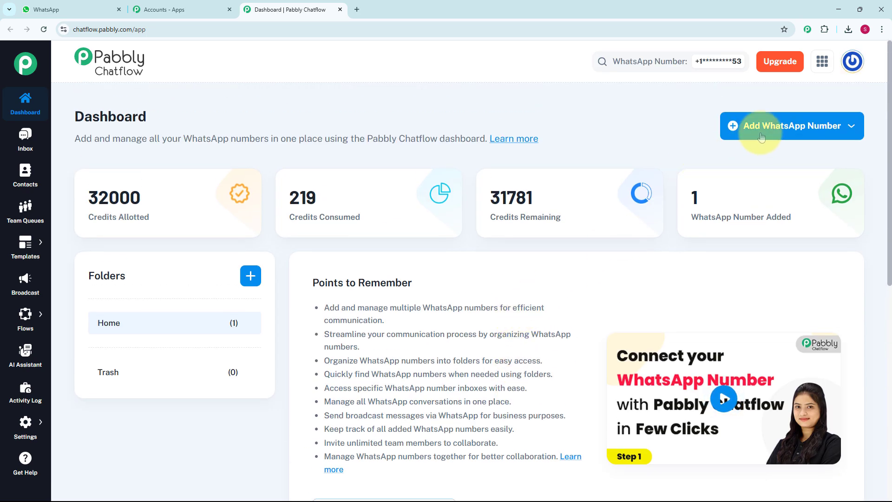
pyautogui.click(799, 133)
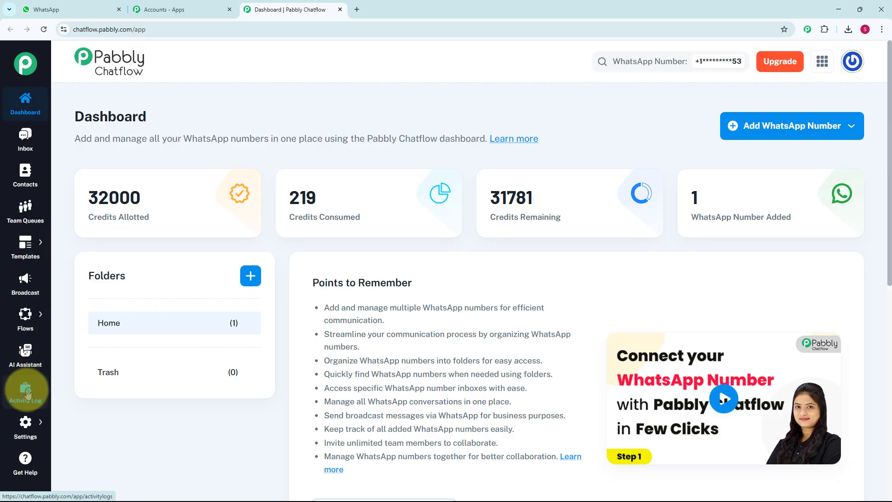
pyautogui.moveTo(23, 323)
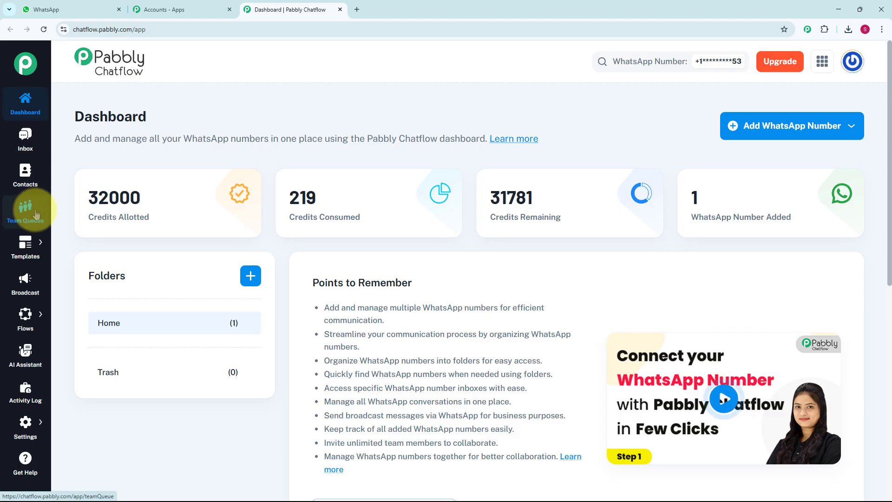
pyautogui.moveTo(30, 256)
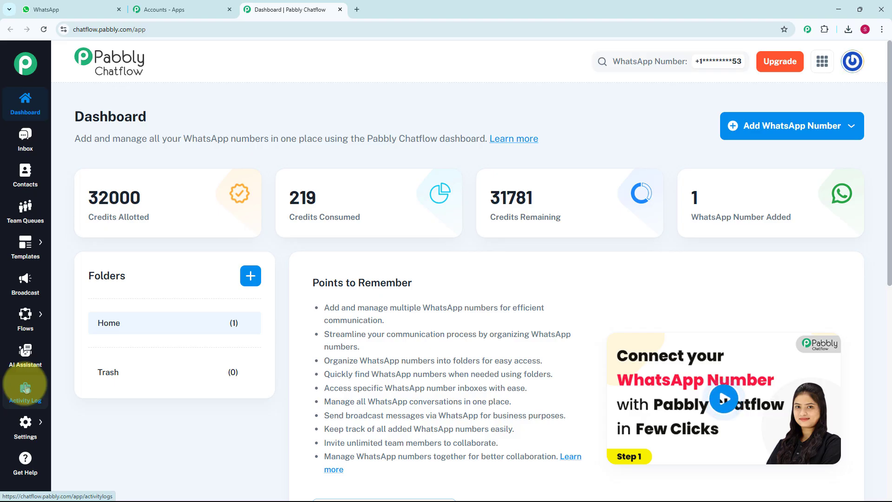
pyautogui.click(26, 421)
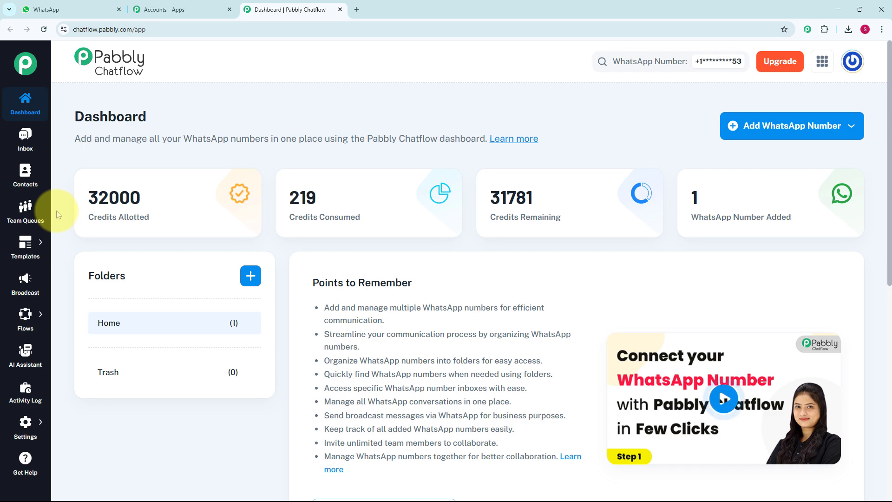
# - Open the Flow Builder and add a new flow named WhatsApp Chatbot for Fishing Business
pyautogui.moveTo(38, 324)
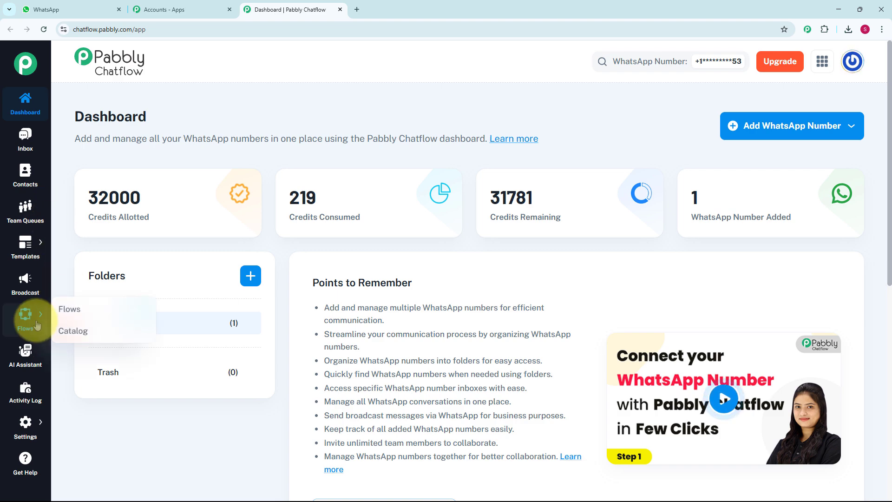
pyautogui.click(79, 308)
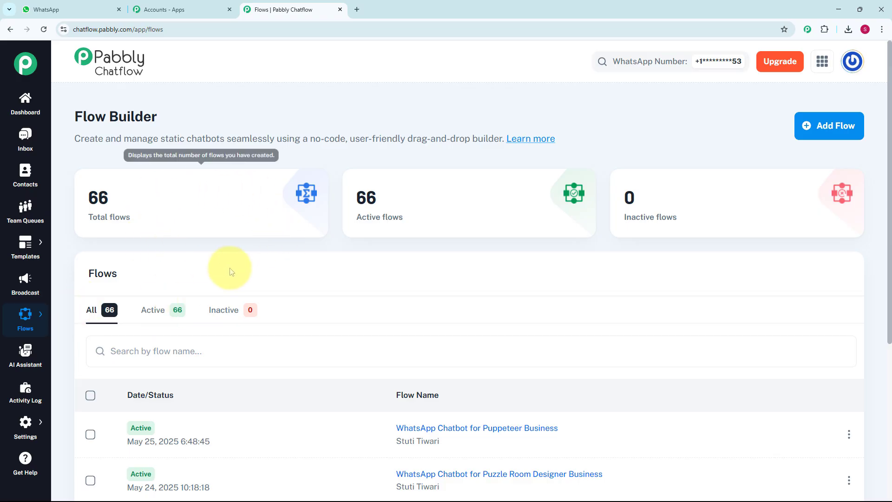
pyautogui.scroll(-5, 391, 373)
pyautogui.scroll(5, 392, 372)
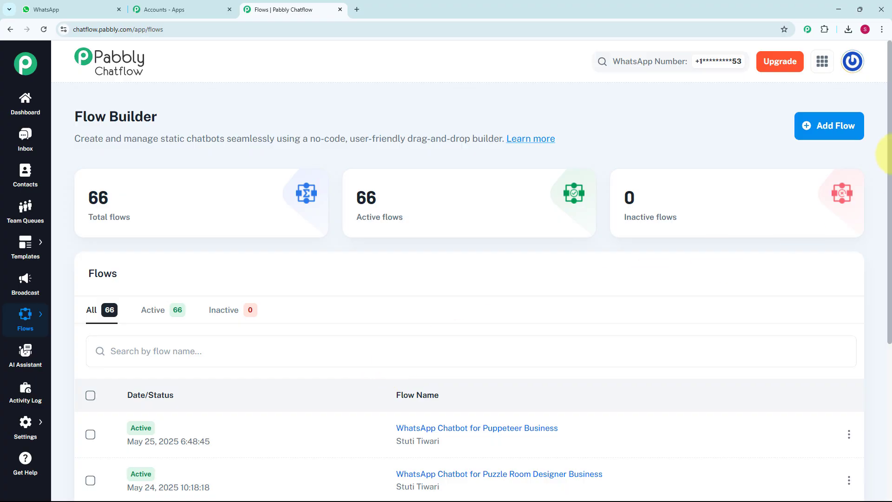
pyautogui.click(832, 128)
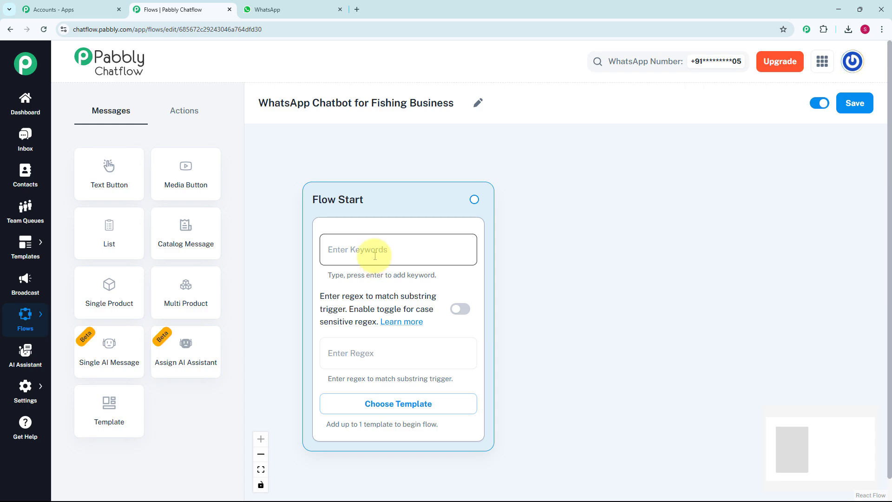
# - Set the Flow Start regex to [\s\S]+ and connect a new Text + Button message to Flow Start
pyautogui.click(376, 358)
pyautogui.write('[\\s\\S]+')
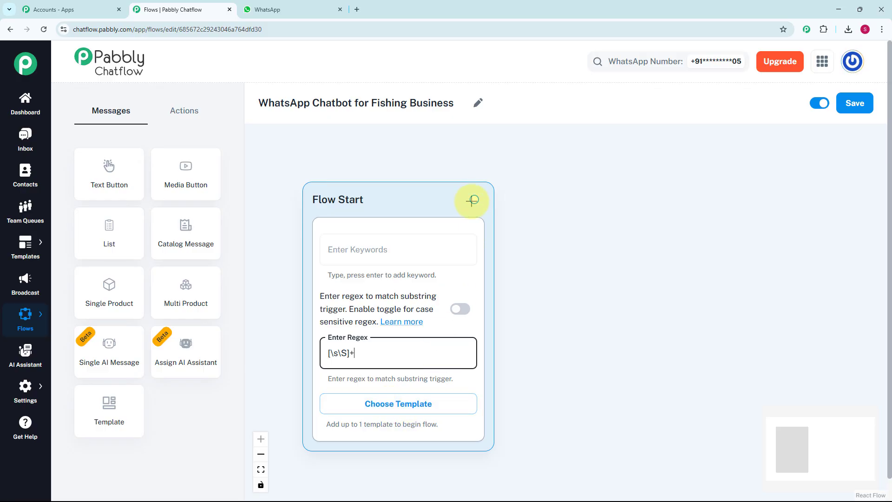
pyautogui.moveTo(475, 200); pyautogui.dragTo(569, 288)
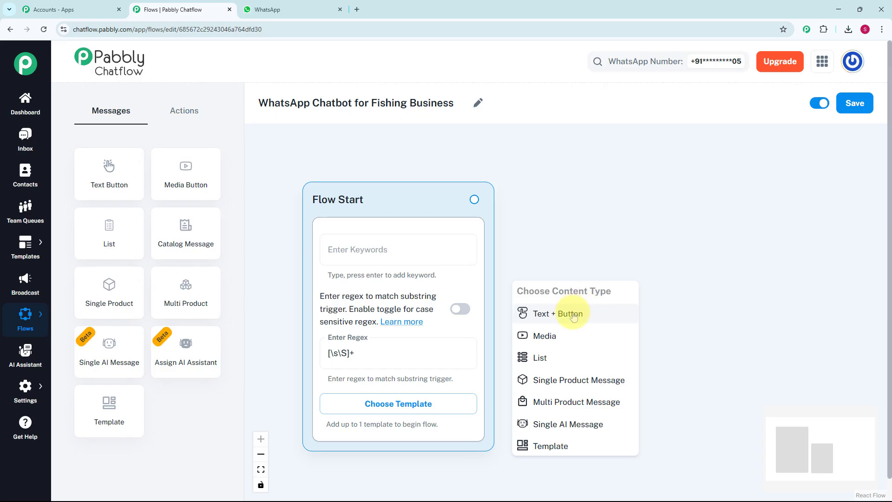
pyautogui.click(574, 315)
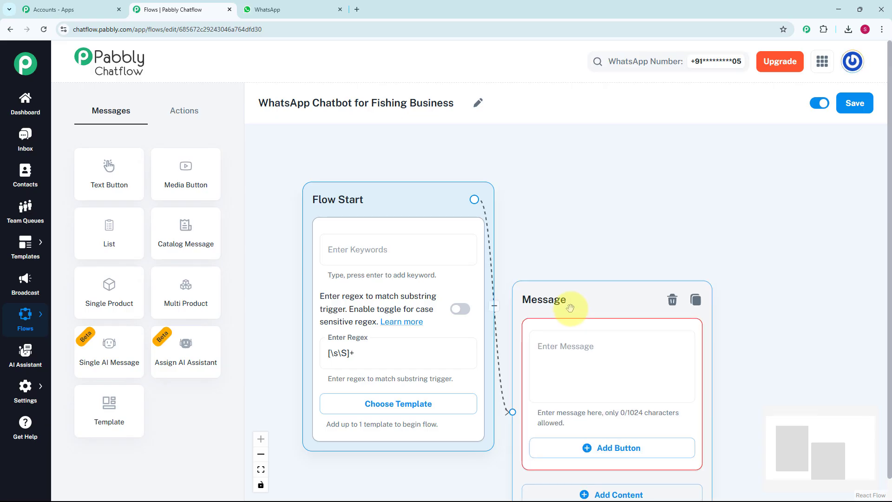
# - Fill the new message beside Flow Start with the XYZ Fishing welcome text about fishing gear, rentals, and guided trips
pyautogui.moveTo(568, 305); pyautogui.dragTo(588, 239)
pyautogui.scroll(-2, 604, 241)
pyautogui.moveTo(784, 288); pyautogui.dragTo(672, 264)
pyautogui.click(512, 287)
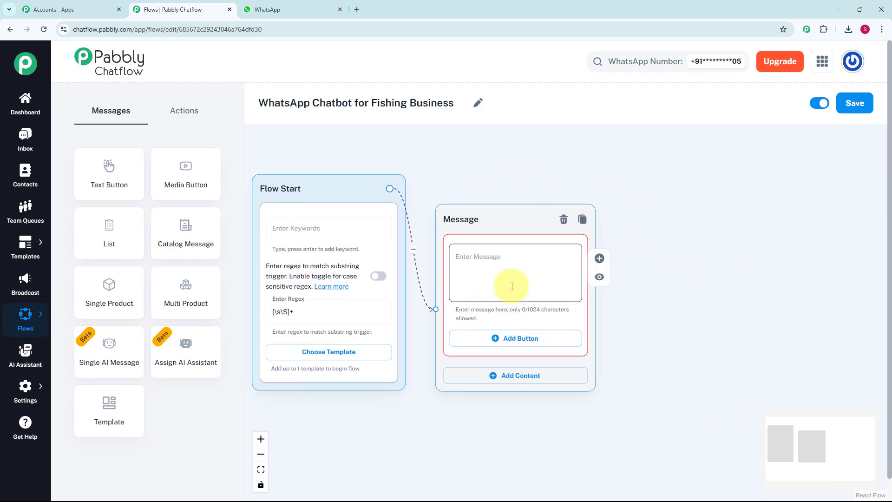
pyautogui.scroll(1, 512, 286)
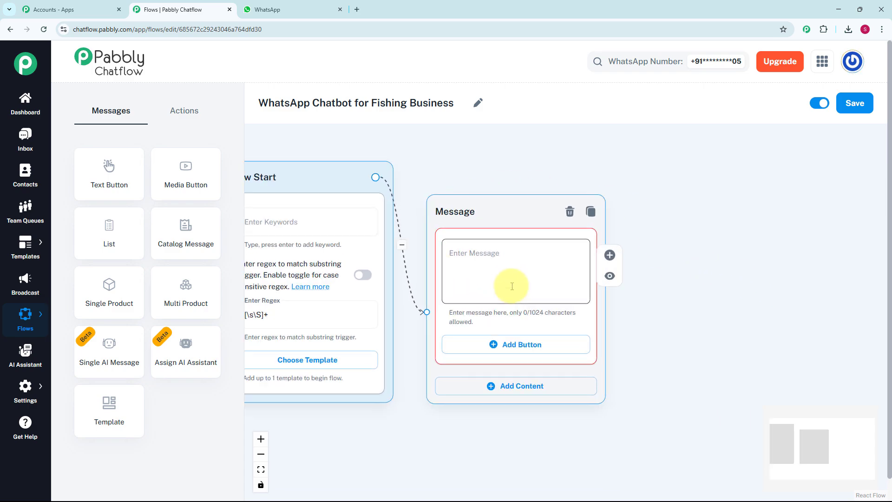
pyautogui.click(512, 286)
pyautogui.hotkey('ctrl', 'v')
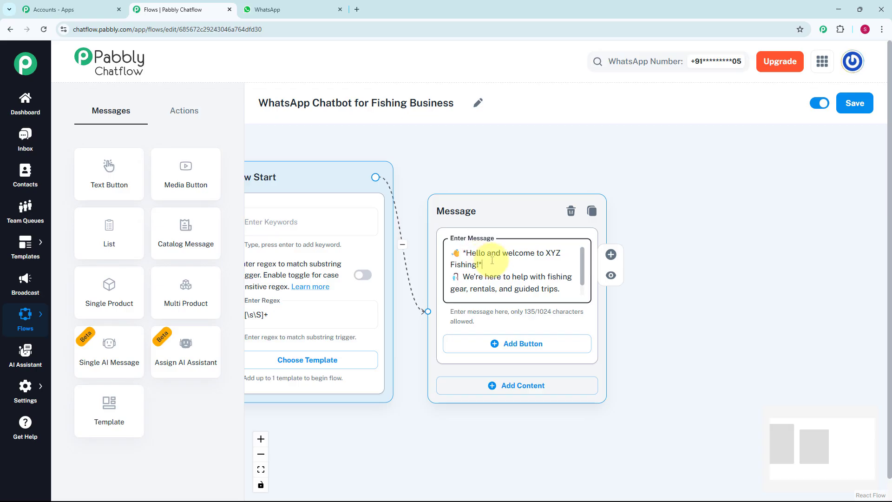
# - Add three emoji-prefixed buttons to the welcome message: 🎣 Gear Hub, 🐟 Fishing Rods, and Book Fishing Trip
pyautogui.click(508, 345)
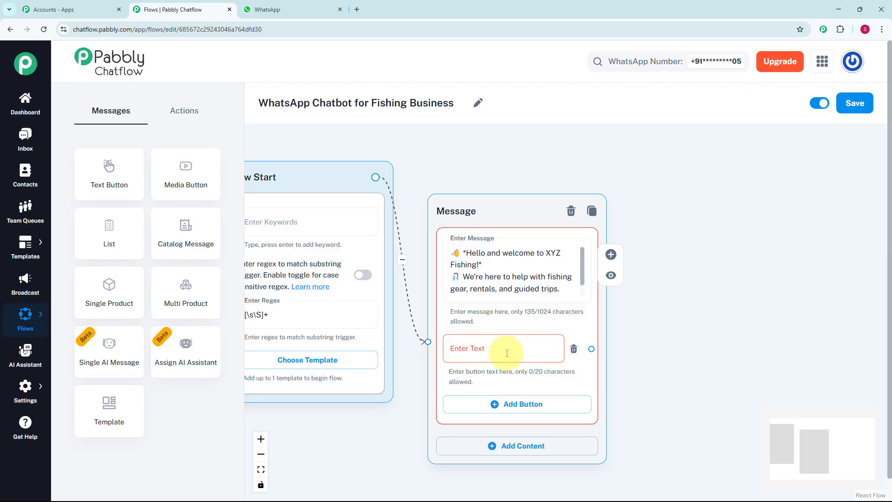
pyautogui.click(507, 353)
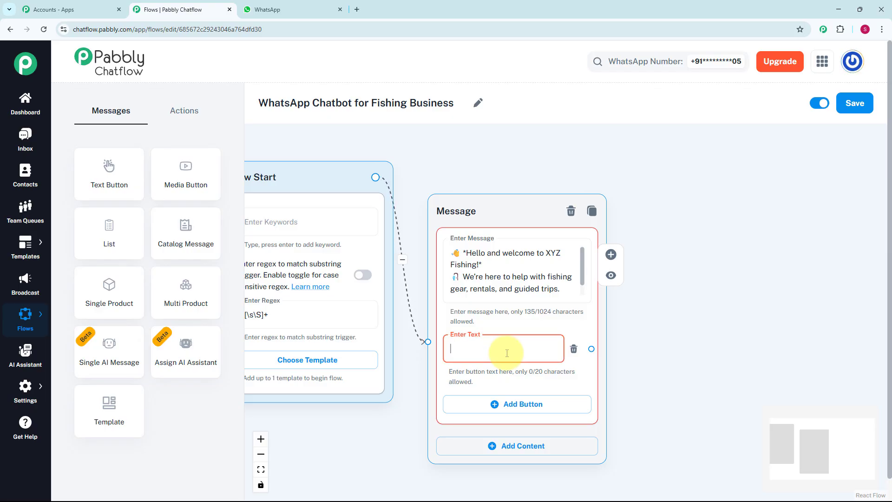
pyautogui.write('🎣 Gear Hub')
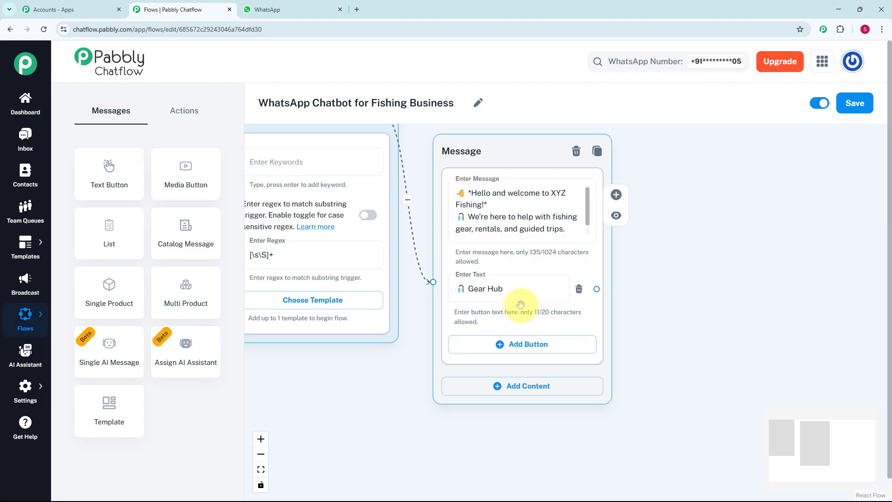
pyautogui.scroll(1, 520, 305)
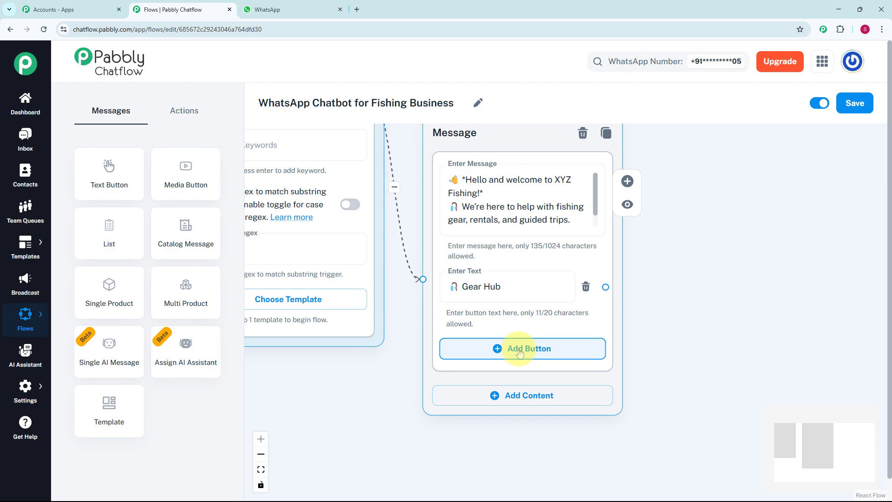
pyautogui.click(520, 352)
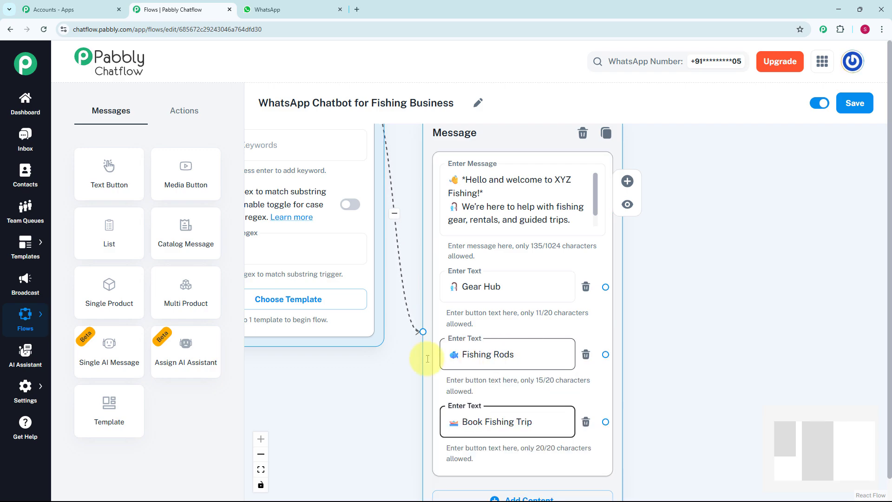
pyautogui.scroll(-1, 480, 352)
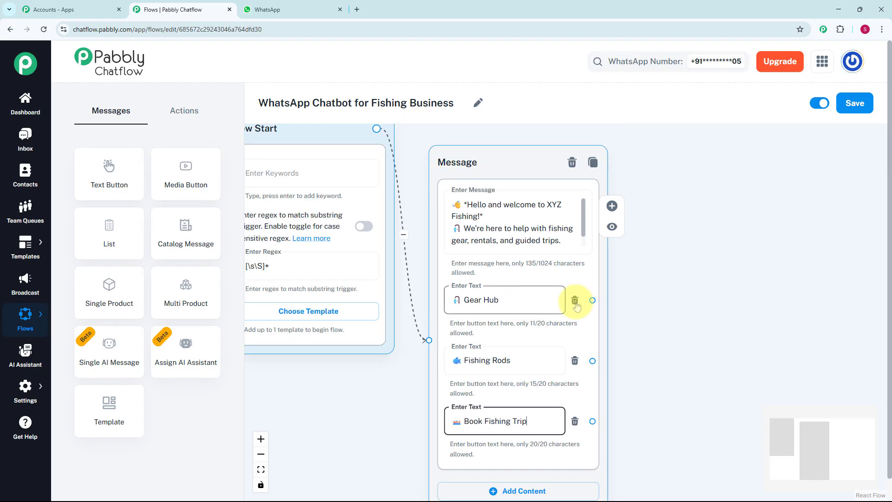
# - Connect the Gear Hub button to a new List message with the body "Great! What type of gear are you looking for?"
pyautogui.moveTo(597, 296); pyautogui.dragTo(679, 290)
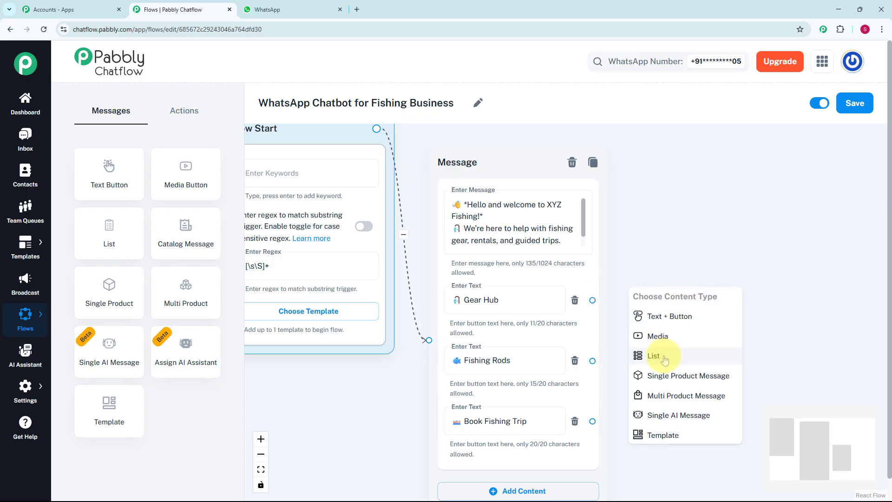
pyautogui.click(664, 360)
pyautogui.scroll(-3, 663, 304)
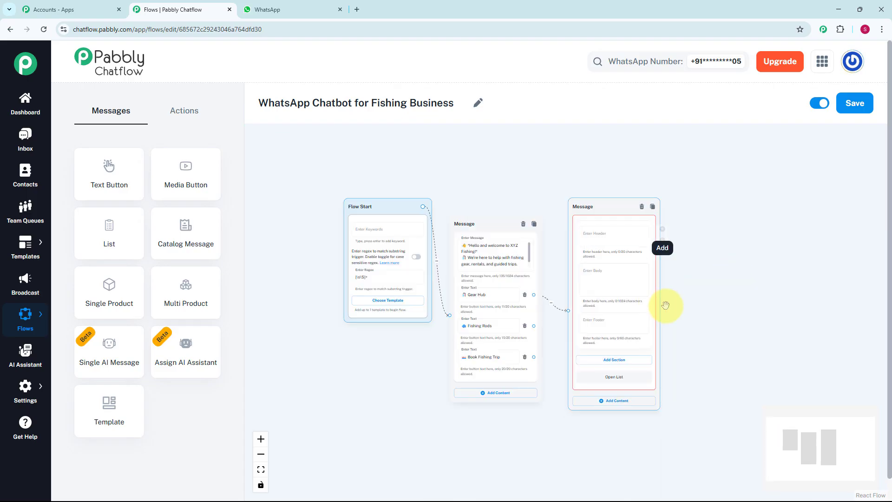
pyautogui.scroll(1, 665, 310)
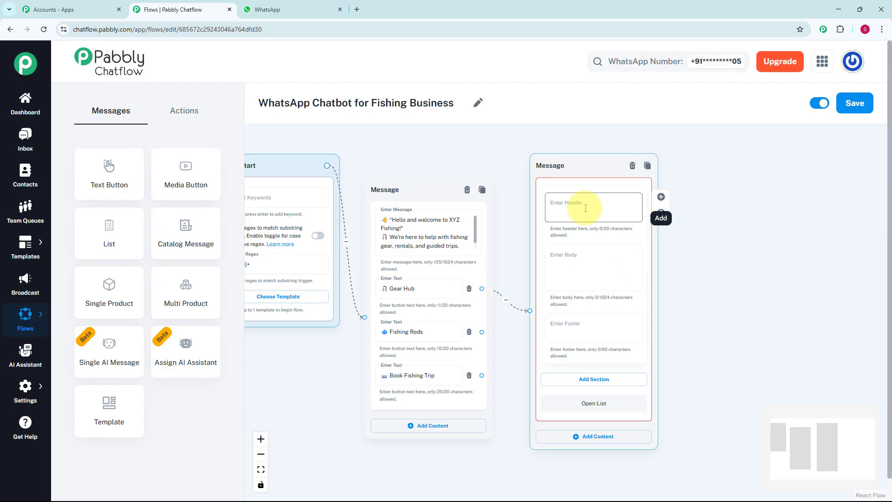
pyautogui.click(579, 261)
pyautogui.write('Great! What type of gear are you looking for?')
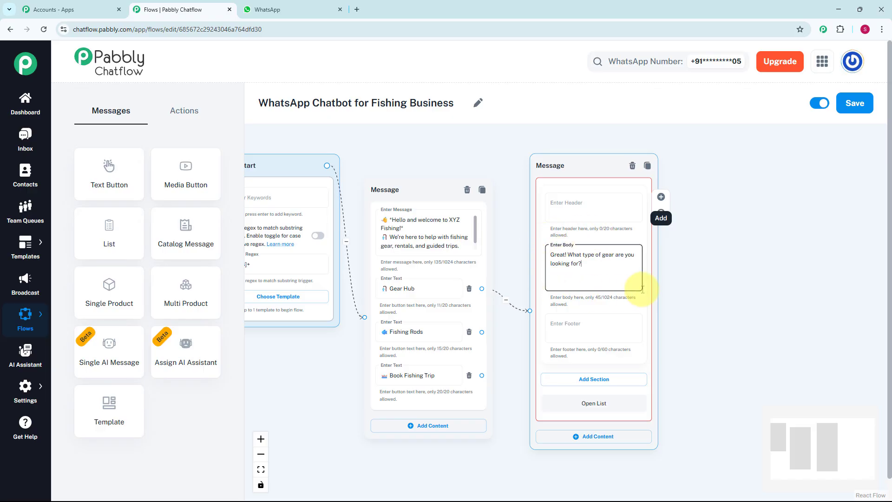
# - Add a section titled Gear to the list message
pyautogui.click(595, 379)
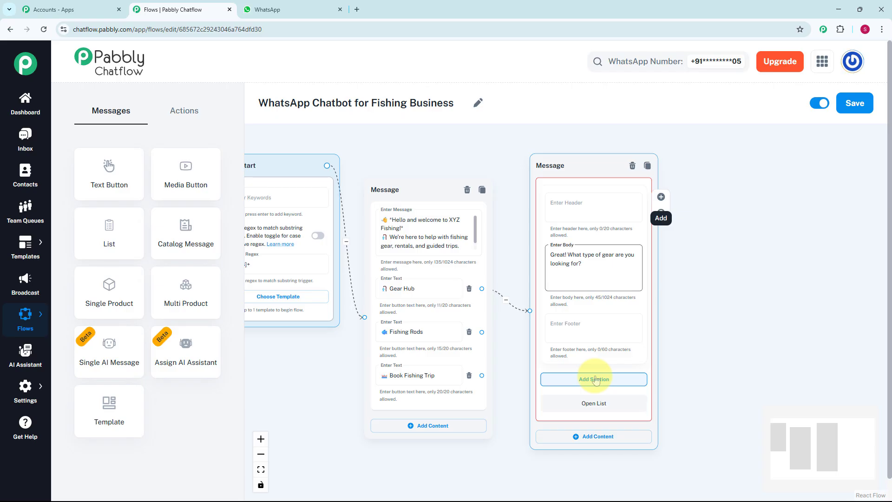
pyautogui.moveTo(683, 353); pyautogui.dragTo(665, 286)
pyautogui.click(558, 328)
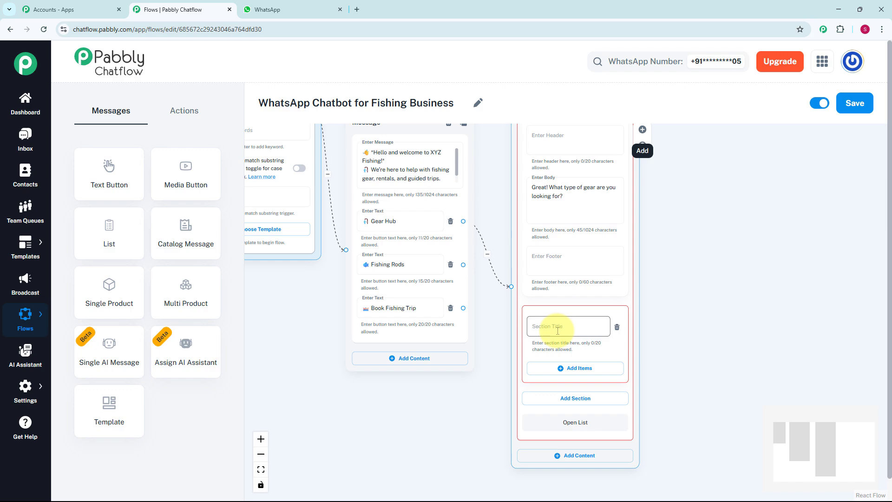
pyautogui.write('Gear')
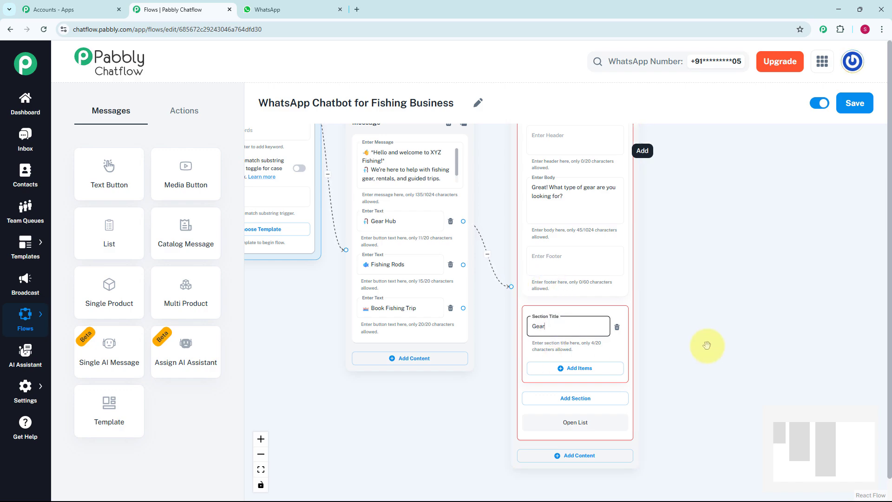
pyautogui.scroll(2, 706, 347)
pyautogui.moveTo(692, 357); pyautogui.dragTo(695, 332)
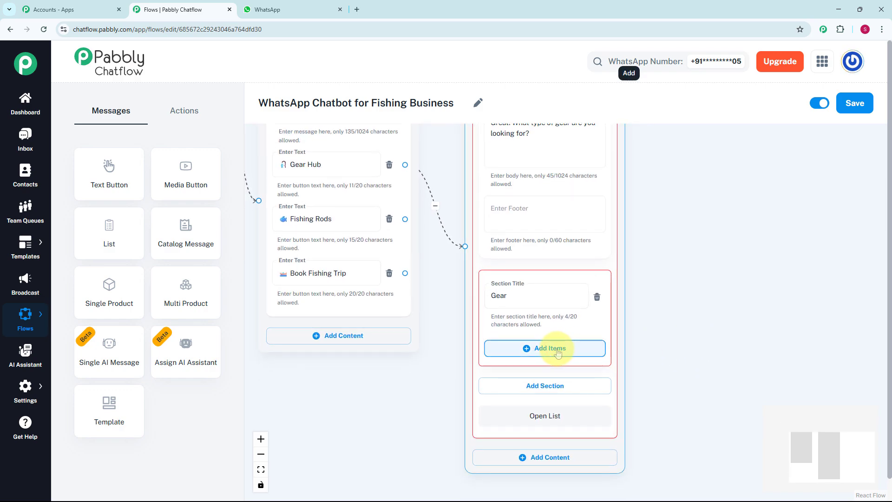
# - Add three items to the Gear section, titled 🐟 Fishing Rods, Lures & Baits, and Kayaks & Boats
pyautogui.click(558, 352)
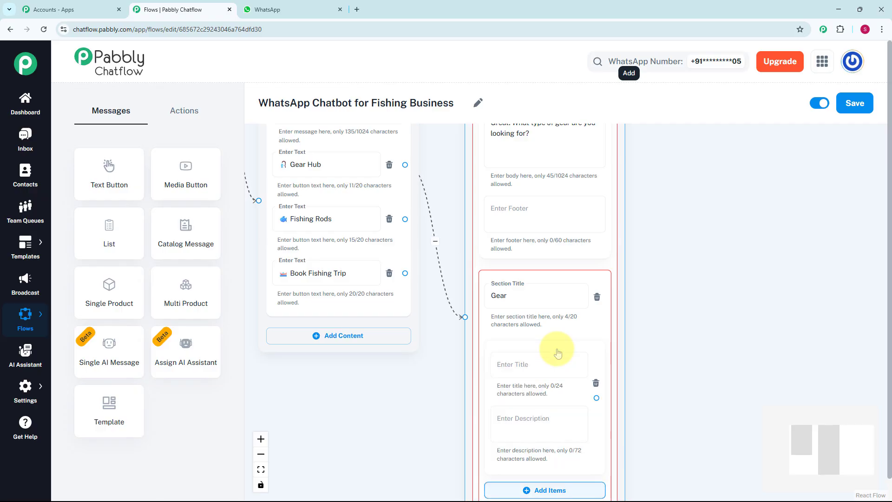
pyautogui.click(536, 365)
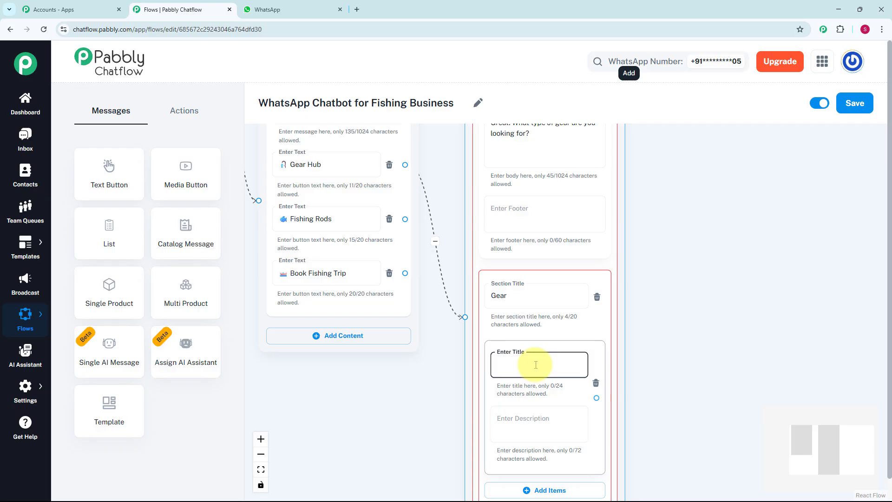
pyautogui.write('🐟 Fishing Rods')
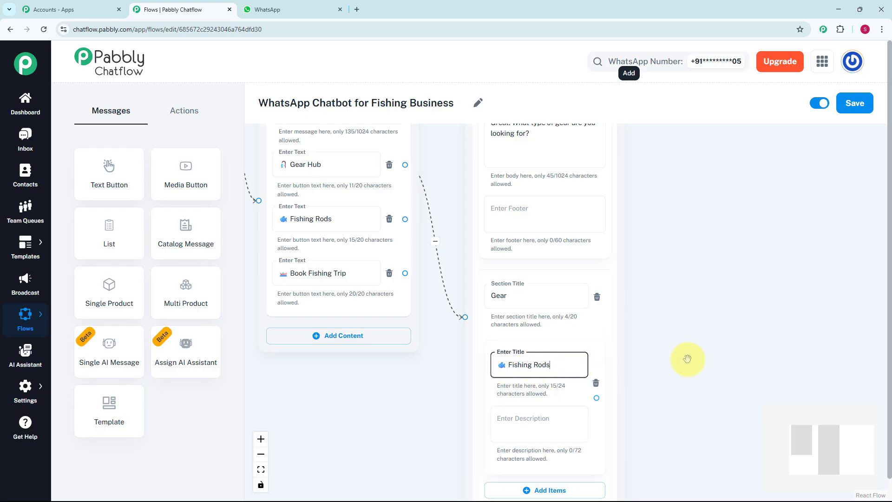
pyautogui.scroll(-3, 687, 360)
pyautogui.moveTo(690, 379); pyautogui.dragTo(570, 308)
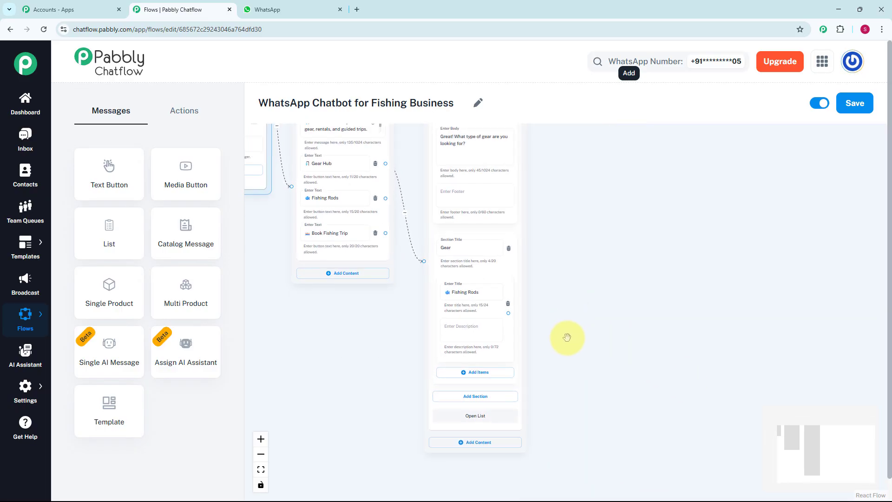
pyautogui.scroll(2, 568, 336)
pyautogui.click(448, 380)
pyautogui.click(448, 392)
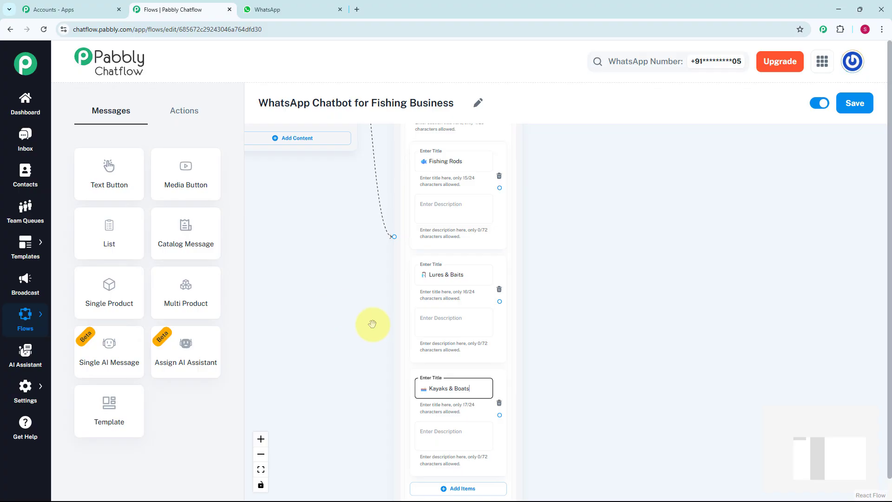
# - Connect the Fishing Rods list item to a new Text + Button message containing the rod price list, including Ultra-Light – ₹999
pyautogui.scroll(-4, 373, 276)
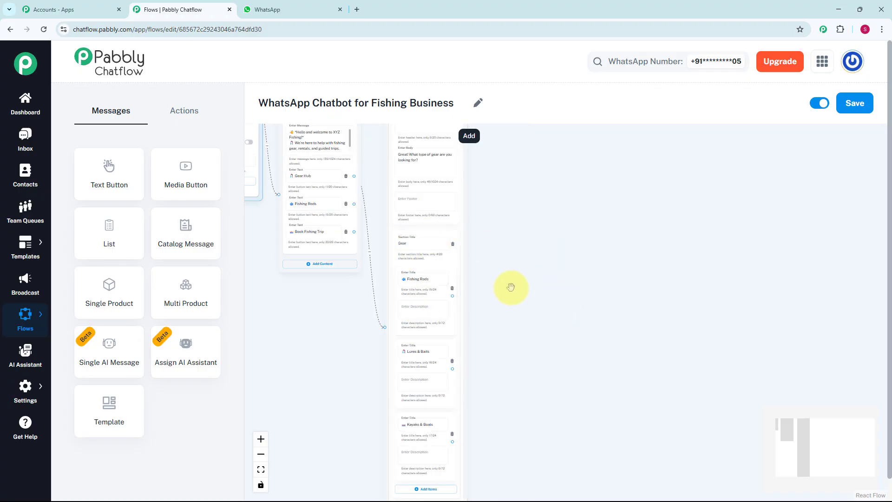
pyautogui.scroll(3, 511, 295)
pyautogui.moveTo(492, 314); pyautogui.dragTo(566, 329)
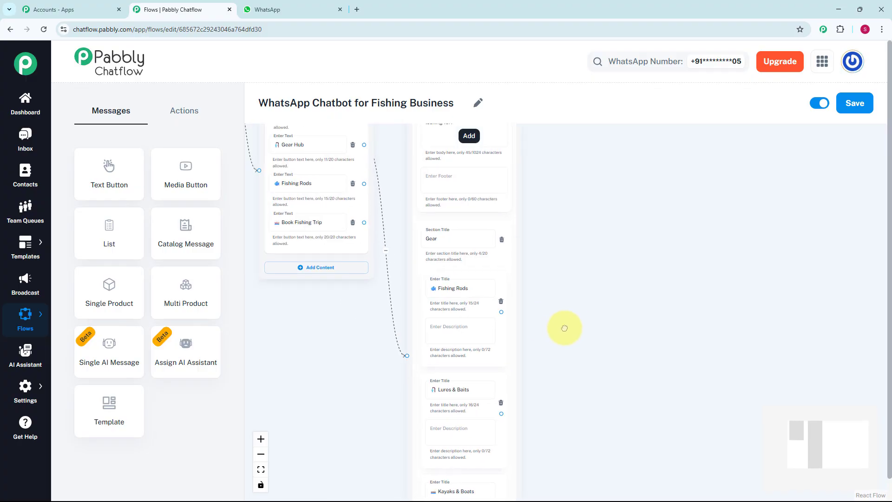
pyautogui.scroll(2, 554, 323)
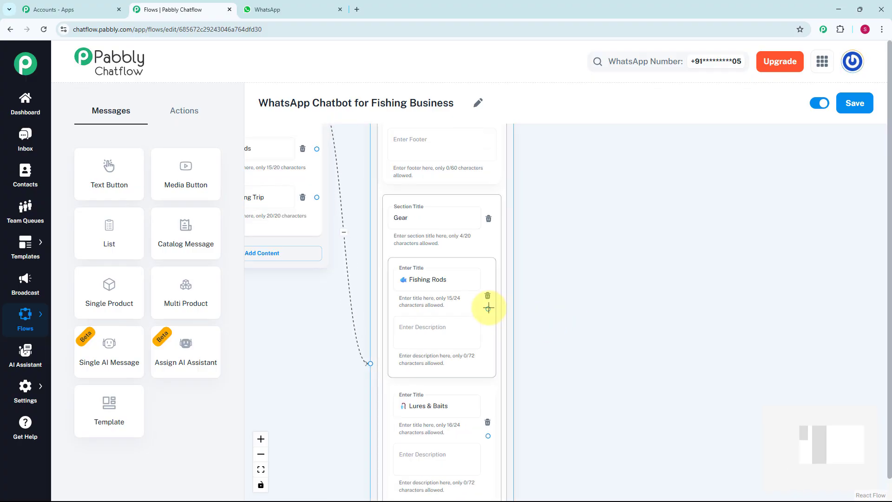
pyautogui.moveTo(488, 309); pyautogui.dragTo(612, 221)
pyautogui.click(549, 266)
pyautogui.click(603, 260)
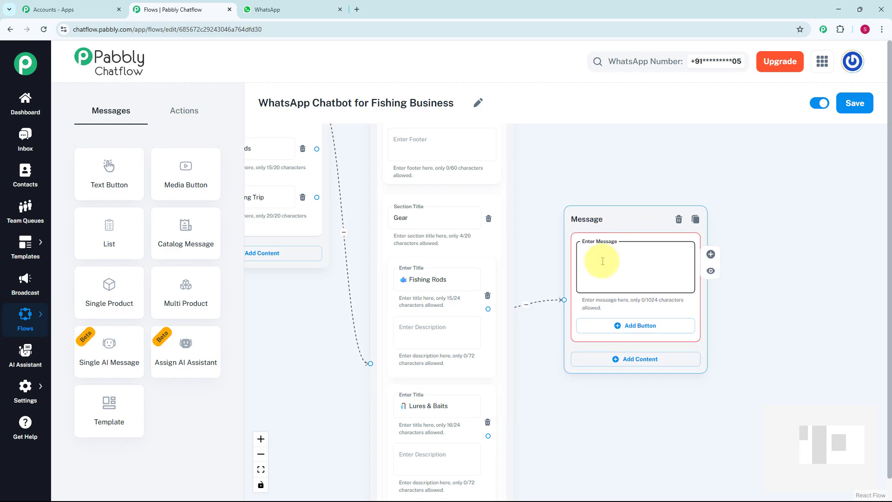
pyautogui.hotkey('ctrl', 'v')
pyautogui.scroll(-2, 408, 249)
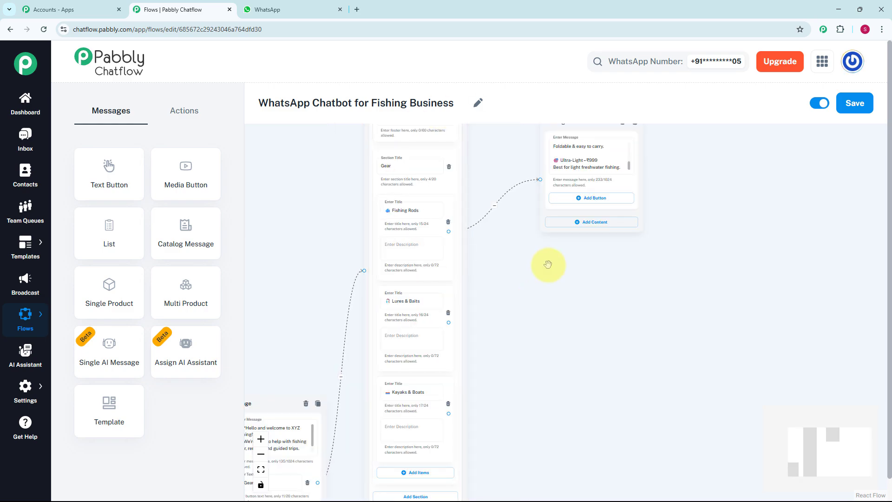
# - Connect the Rent Equipment button to a new Text + Button message listing rental prices, including Kayak – ₹999/day and Waders – ₹299/day
pyautogui.scroll(-2, 546, 265)
pyautogui.moveTo(538, 303); pyautogui.dragTo(565, 189)
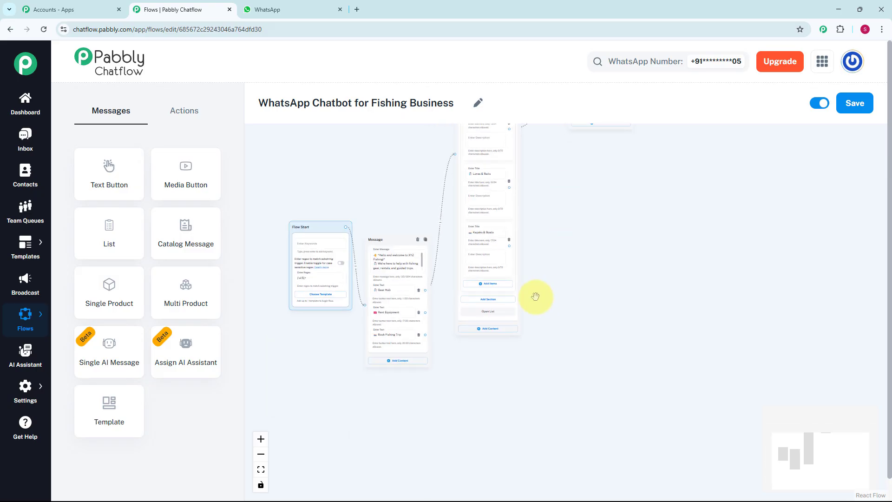
pyautogui.moveTo(535, 296); pyautogui.dragTo(516, 207)
pyautogui.moveTo(511, 285); pyautogui.dragTo(523, 264)
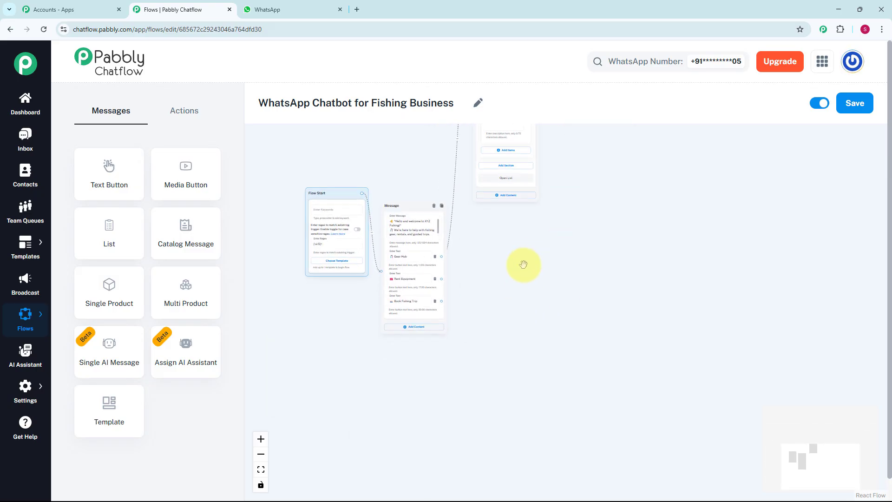
pyautogui.scroll(4, 414, 274)
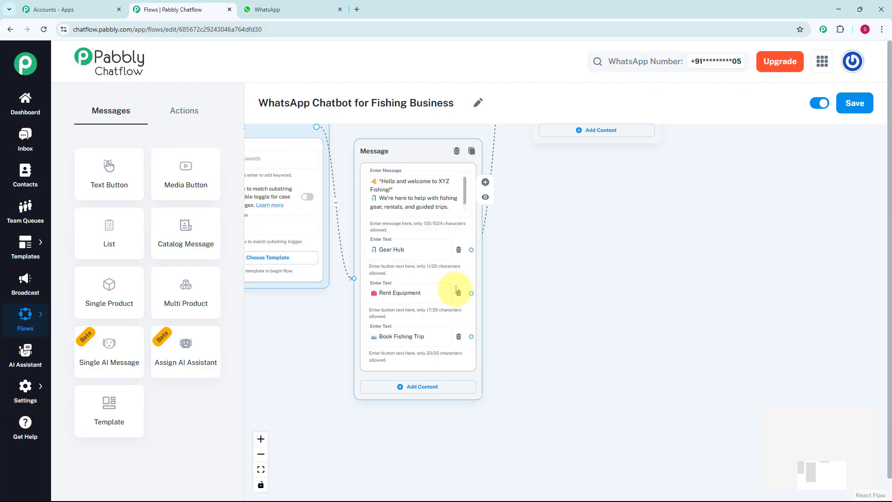
pyautogui.moveTo(471, 292); pyautogui.dragTo(534, 235)
pyautogui.click(556, 300)
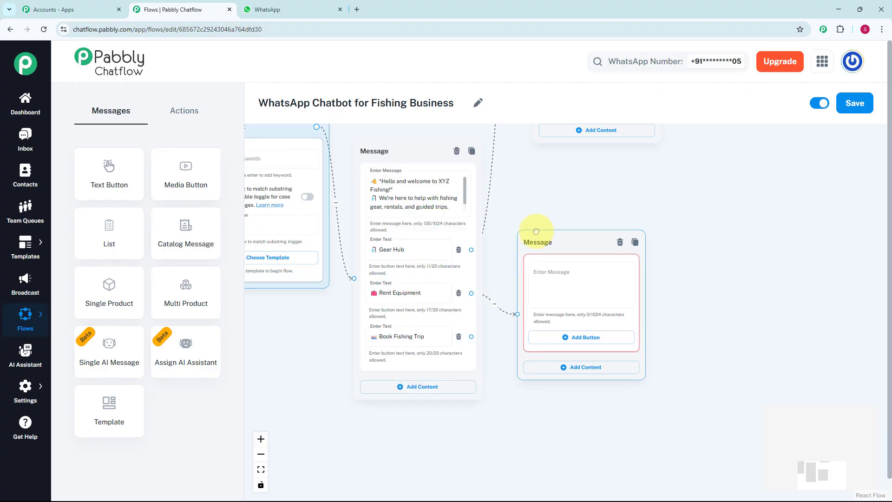
pyautogui.click(543, 242)
pyautogui.scroll(2, 542, 258)
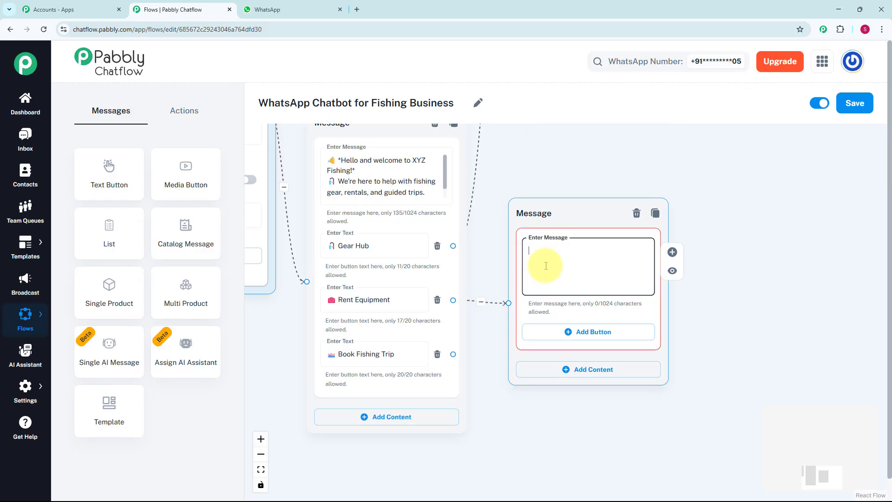
pyautogui.hotkey('ctrl', 'v')
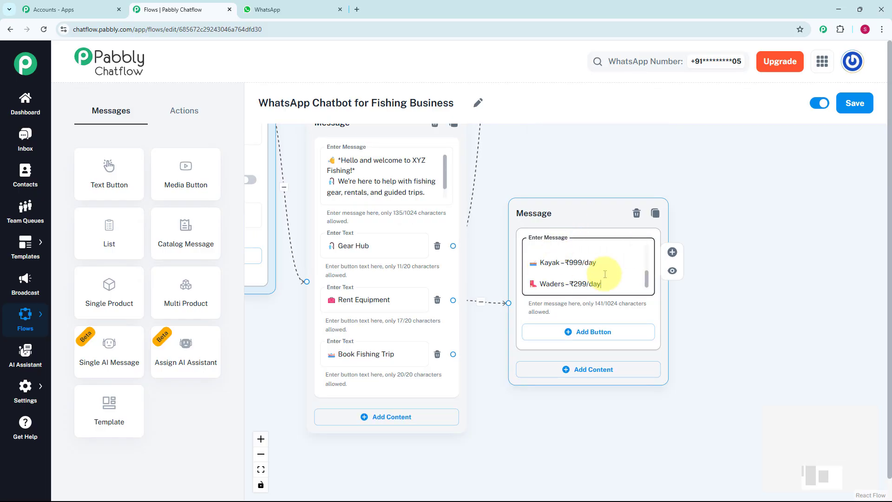
pyautogui.moveTo(580, 203); pyautogui.dragTo(601, 160)
# - Add an Ask Question node below the rental message and connect the Book Fishing Trip button to it
pyautogui.scroll(-3, 533, 357)
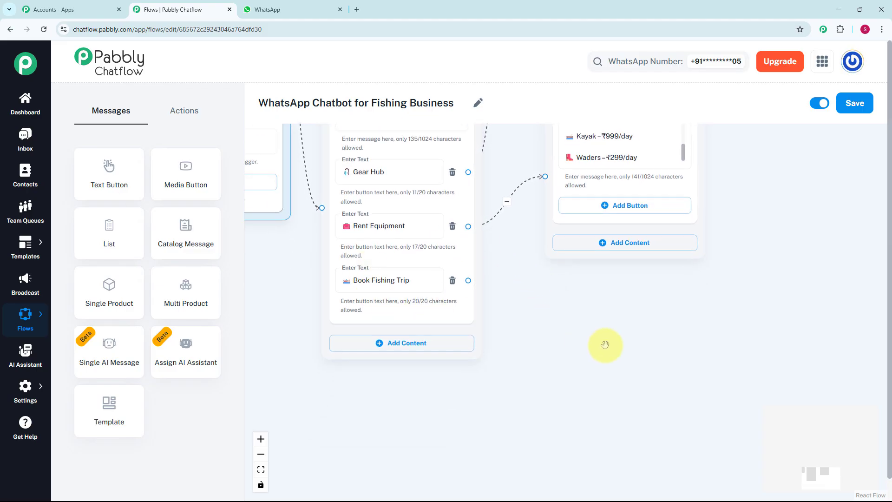
pyautogui.click(181, 111)
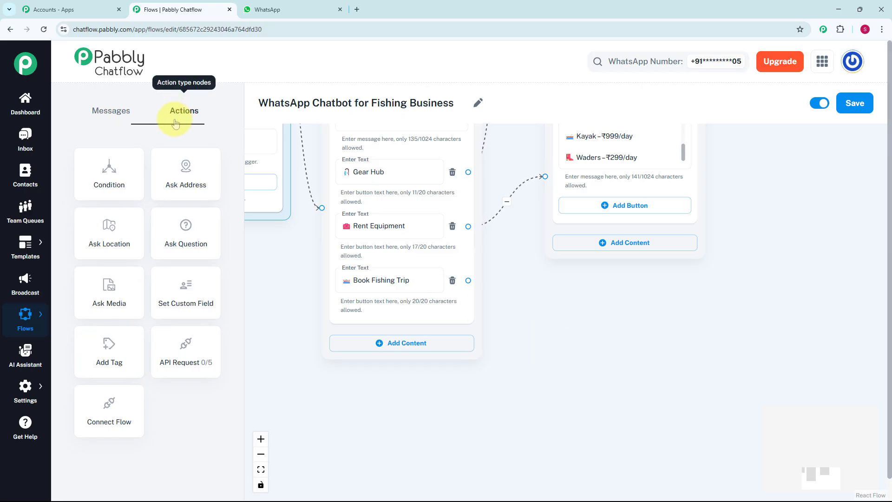
pyautogui.click(187, 238)
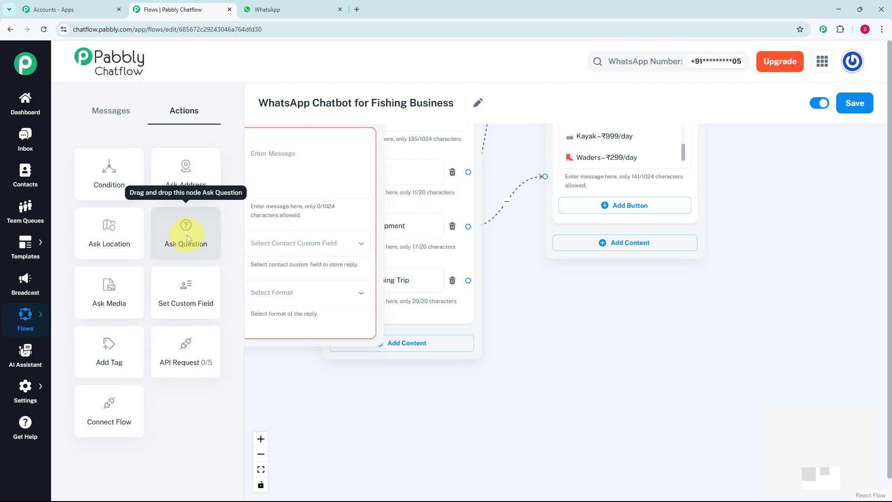
pyautogui.moveTo(375, 135); pyautogui.dragTo(683, 333)
pyautogui.moveTo(770, 346); pyautogui.dragTo(766, 243)
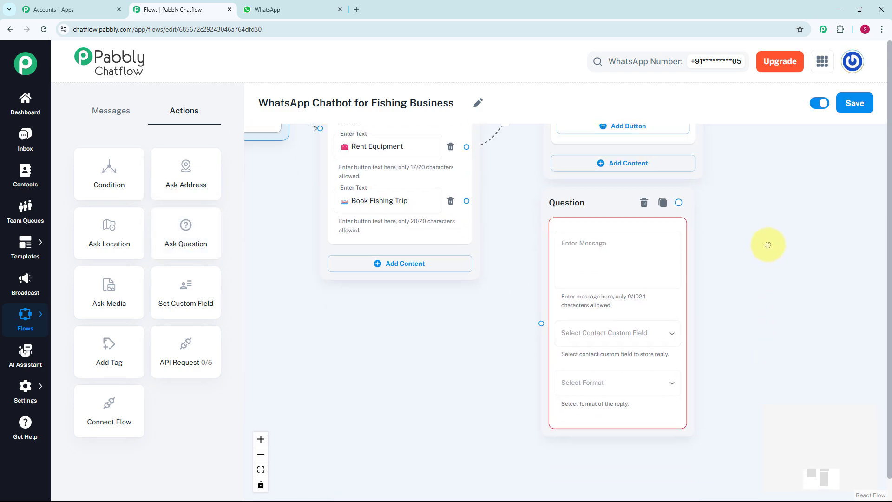
pyautogui.moveTo(465, 195); pyautogui.dragTo(540, 319)
# - Fill the question's message with the trip type options, including Night Fishing Trip (8 PM – 12 AM) and Full Day Trip
pyautogui.click(592, 257)
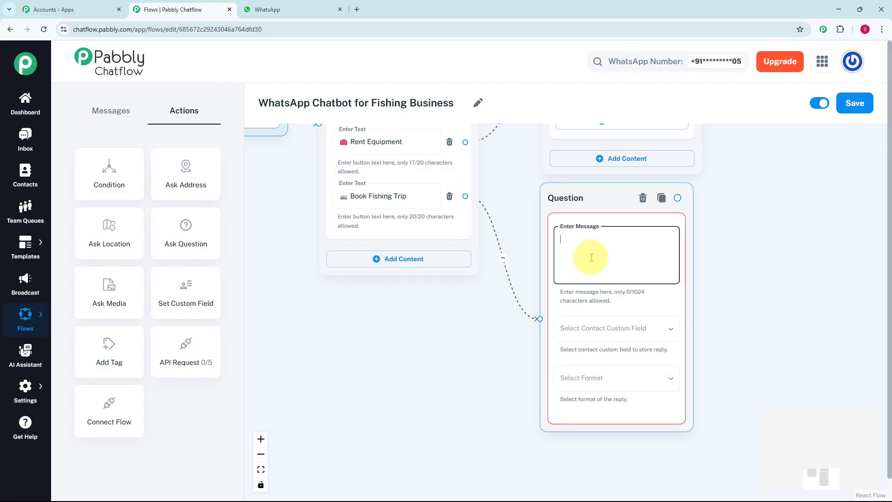
pyautogui.scroll(1, 597, 207)
pyautogui.scroll(1, 603, 206)
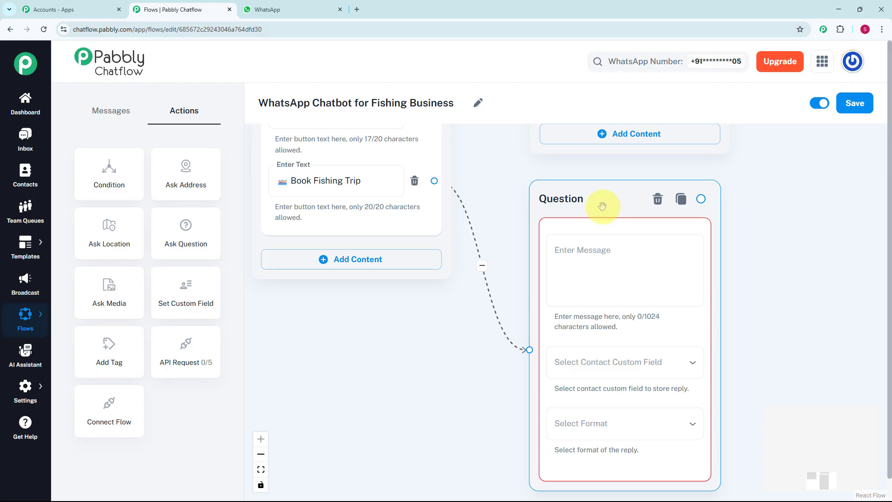
pyautogui.click(604, 266)
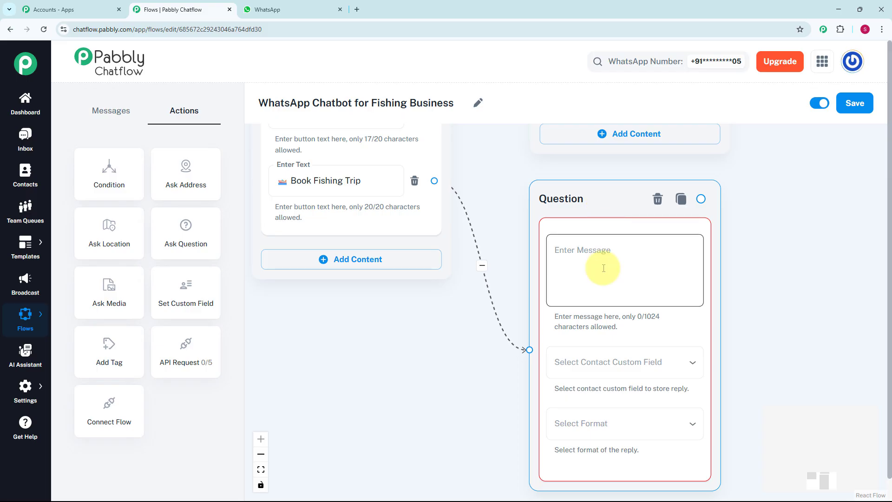
pyautogui.hotkey('ctrl', 'v')
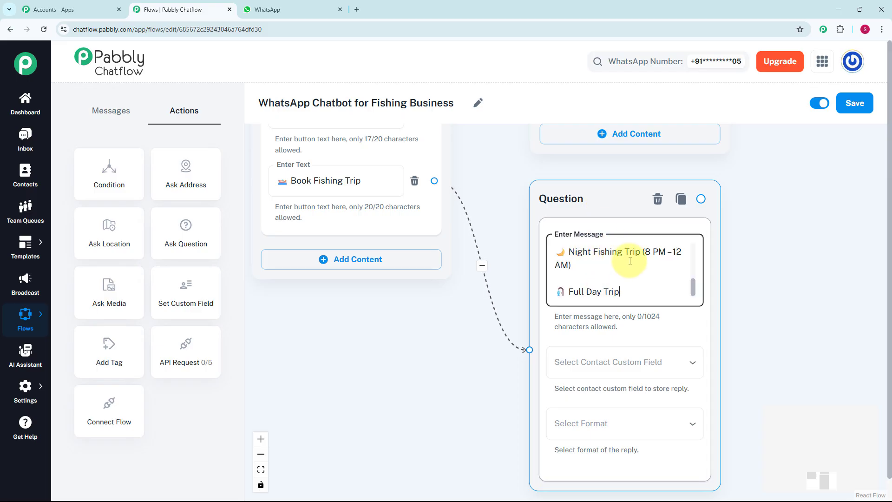
# - Store the trip question's reply in the Type contact custom field and set its reply format to Any
pyautogui.scroll(-2, 519, 330)
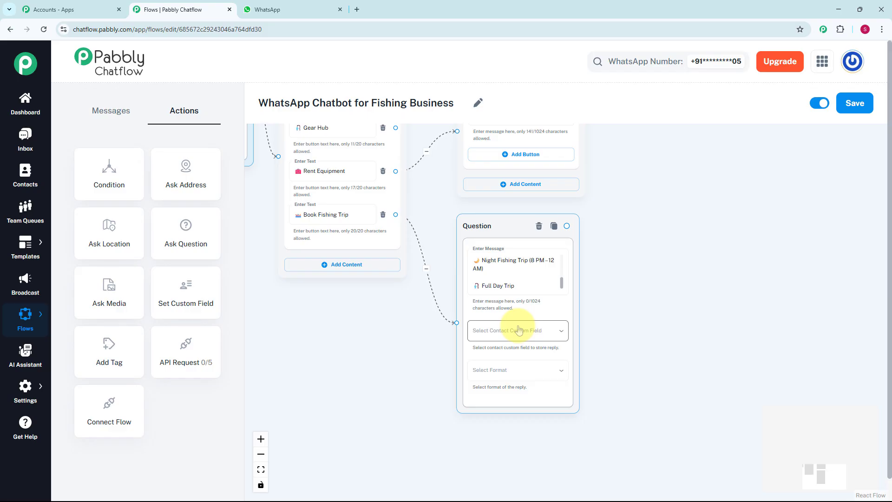
pyautogui.click(519, 330)
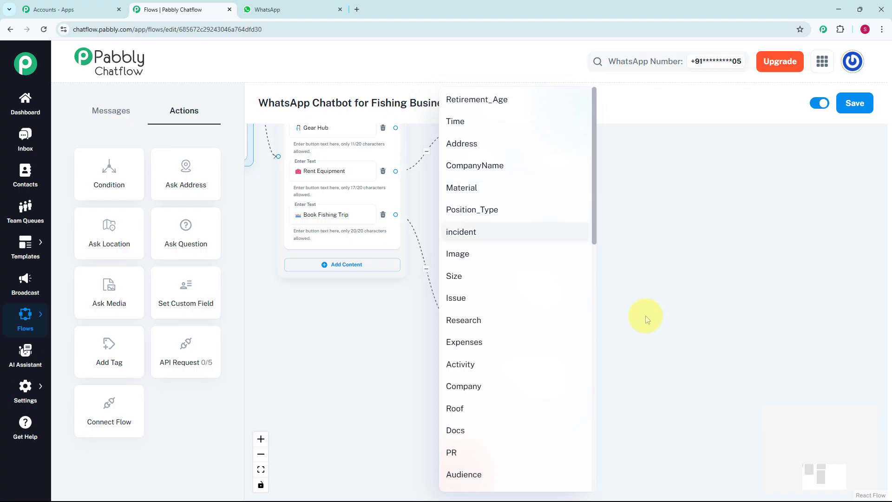
pyautogui.click(41, 391)
pyautogui.click(41, 391)
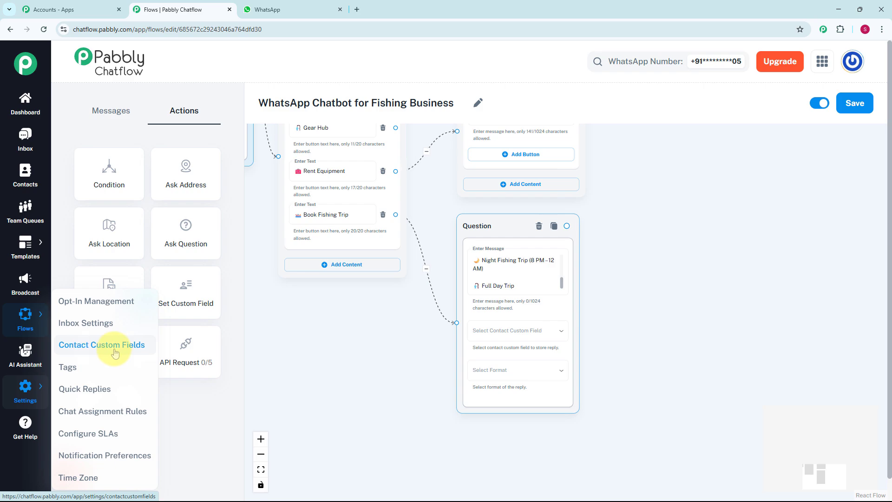
pyautogui.click(528, 333)
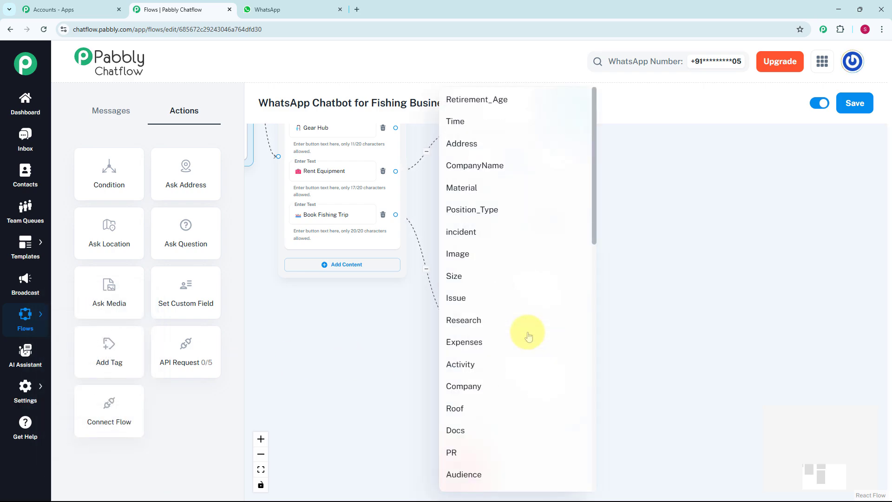
pyautogui.click(530, 314)
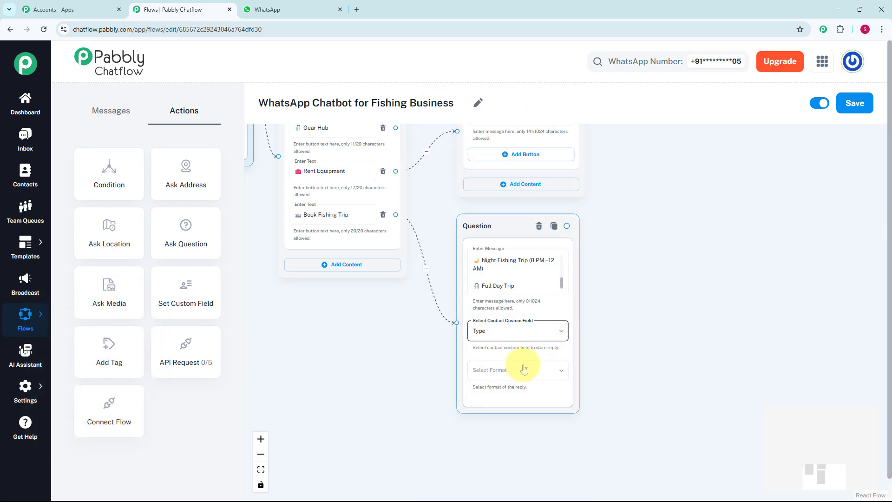
pyautogui.click(524, 371)
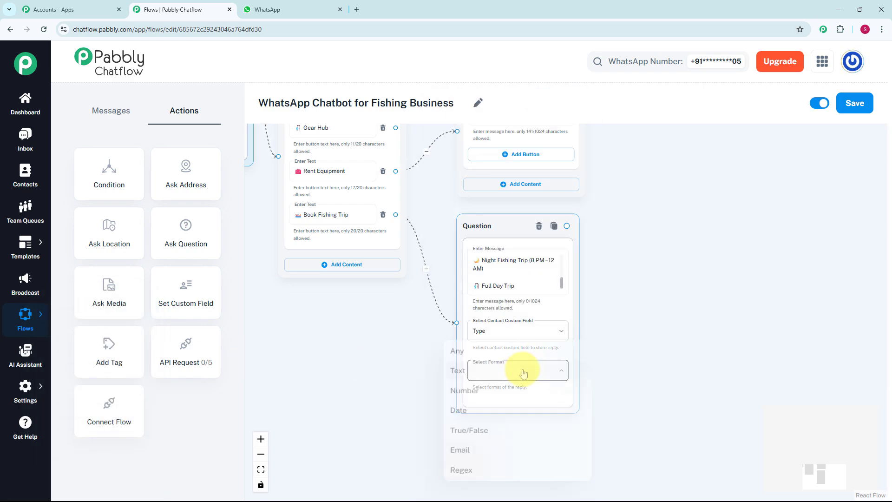
pyautogui.click(501, 347)
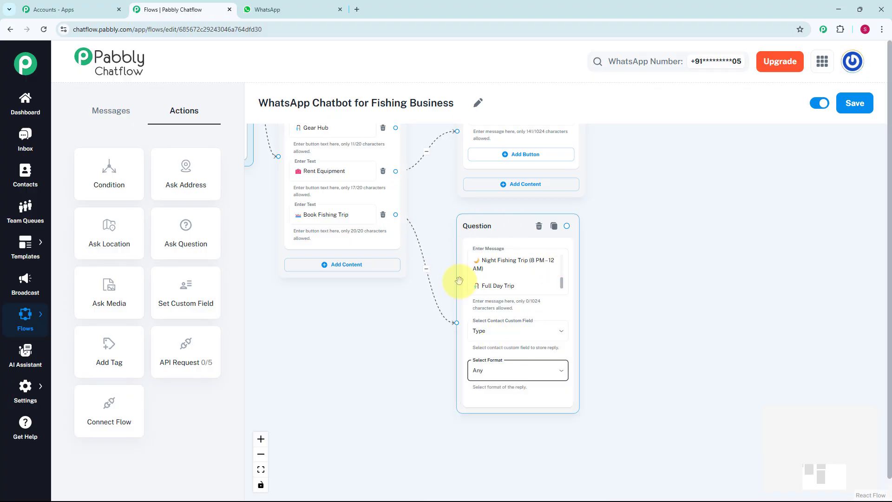
# - Connect the trip question to a second question asking for Preferred Date & Time, stored in the Date&Time field with format Any
pyautogui.scroll(-2, 666, 287)
pyautogui.moveTo(666, 288); pyautogui.dragTo(566, 314)
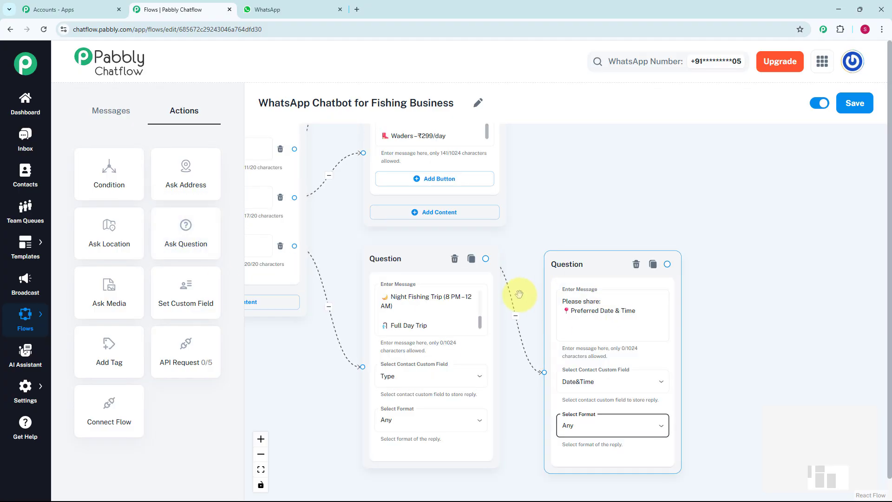
pyautogui.click(591, 302)
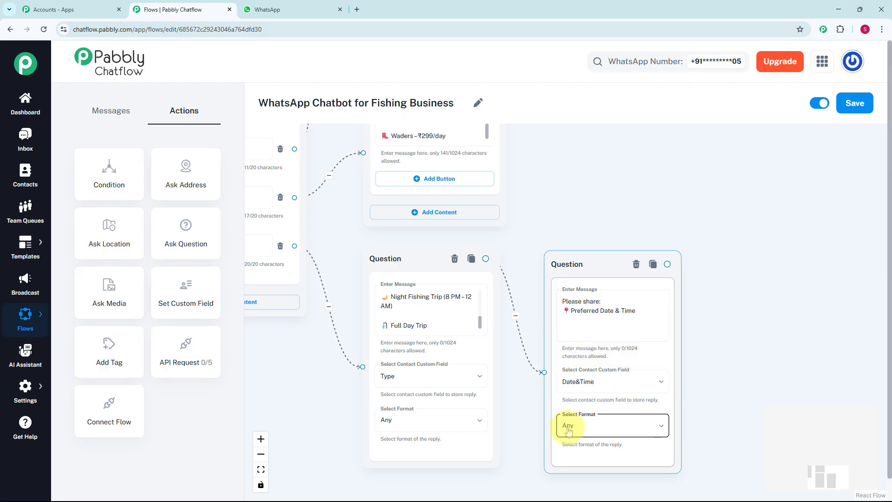
pyautogui.scroll(-1, 568, 431)
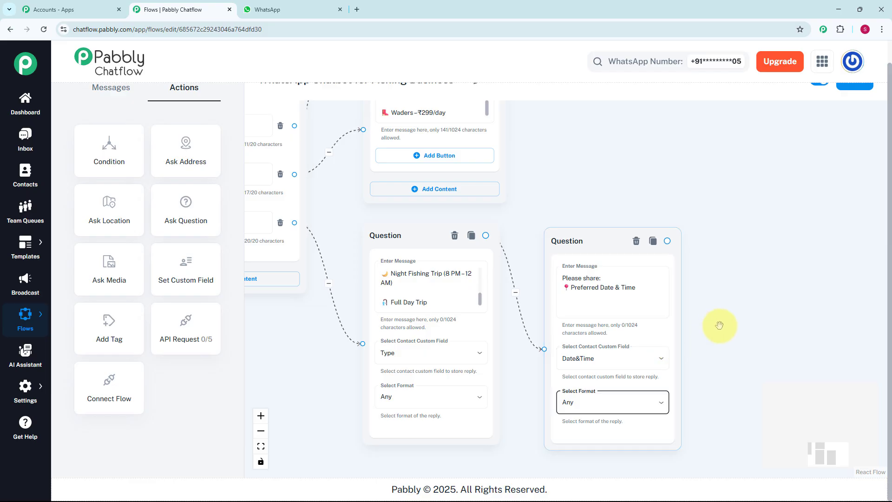
# - Connect the date question to a new Text + Button message reading "✅ Your fishing trip is confirmed! We'll contact you shortly to finalize the details."
pyautogui.scroll(-3, 719, 325)
pyautogui.moveTo(737, 313); pyautogui.dragTo(578, 309)
pyautogui.scroll(1, 571, 312)
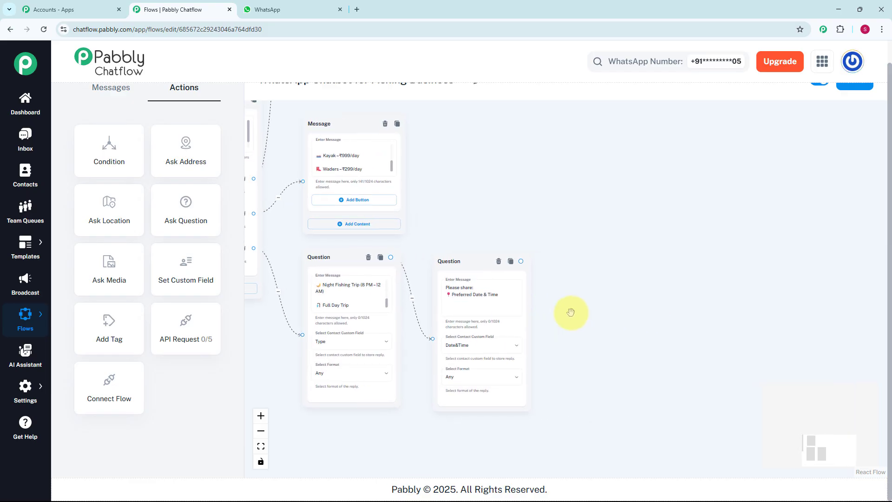
pyautogui.scroll(2, 521, 270)
pyautogui.moveTo(519, 254); pyautogui.dragTo(558, 261)
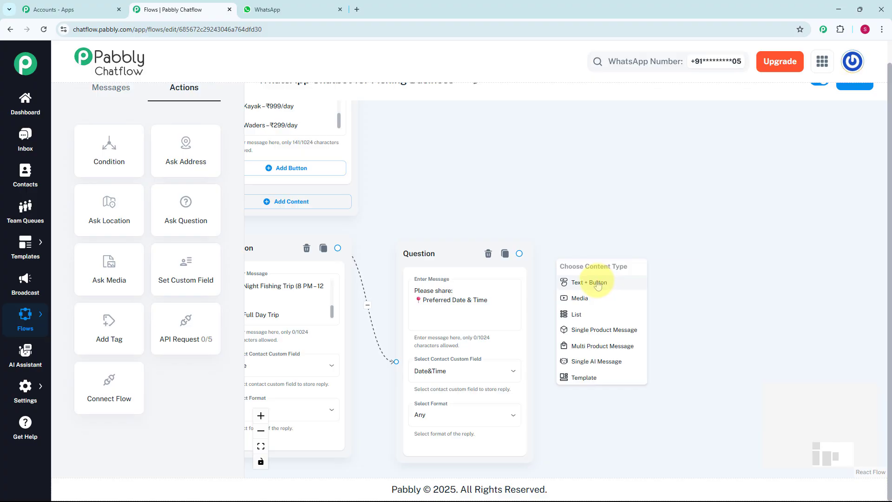
pyautogui.click(598, 284)
pyautogui.click(603, 296)
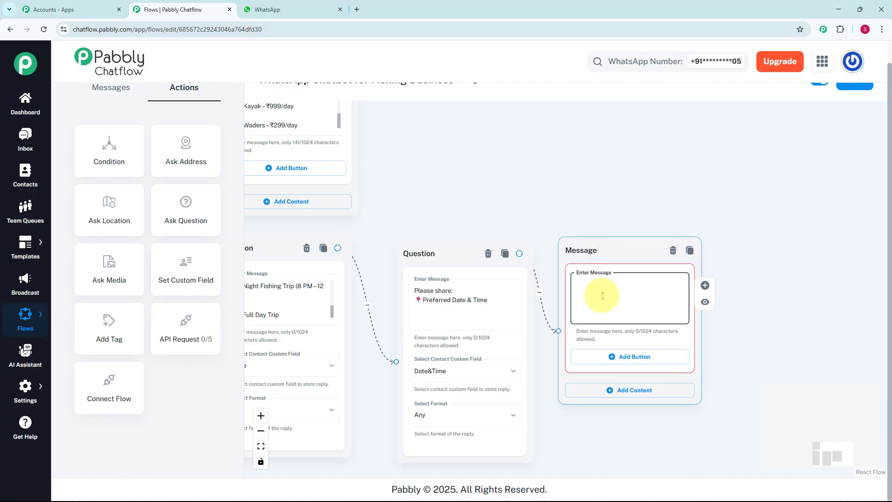
pyautogui.write("✅ Your fishing trip is confirmed! We'll contact you shortly to finalize the details.")
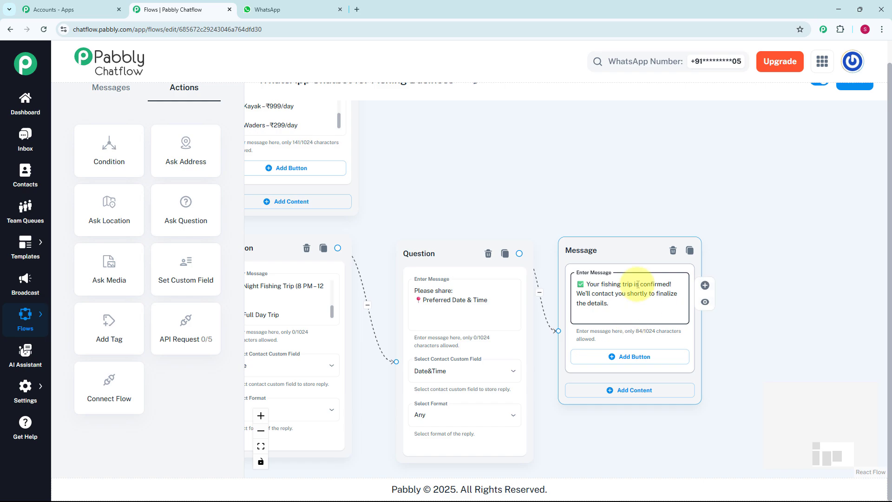
# - Check the layout of the whole chatbot flow and save it
pyautogui.scroll(-5, 589, 191)
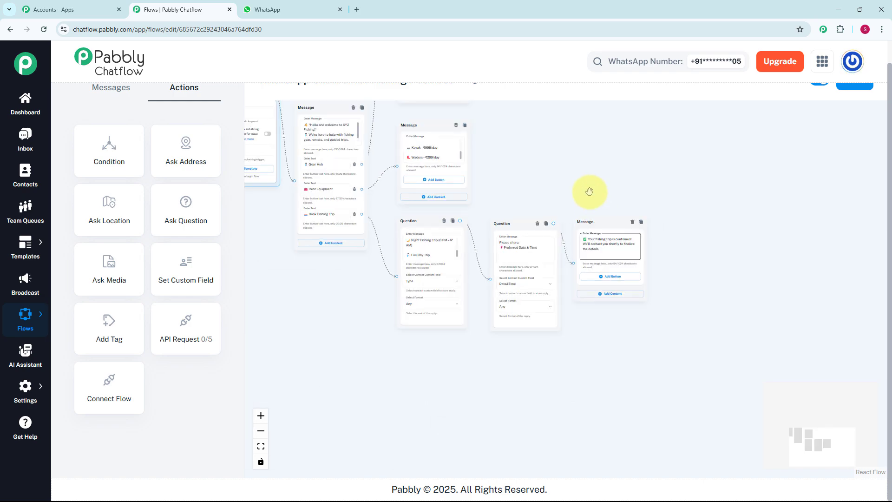
pyautogui.scroll(-5, 608, 279)
pyautogui.moveTo(595, 253); pyautogui.dragTo(589, 352)
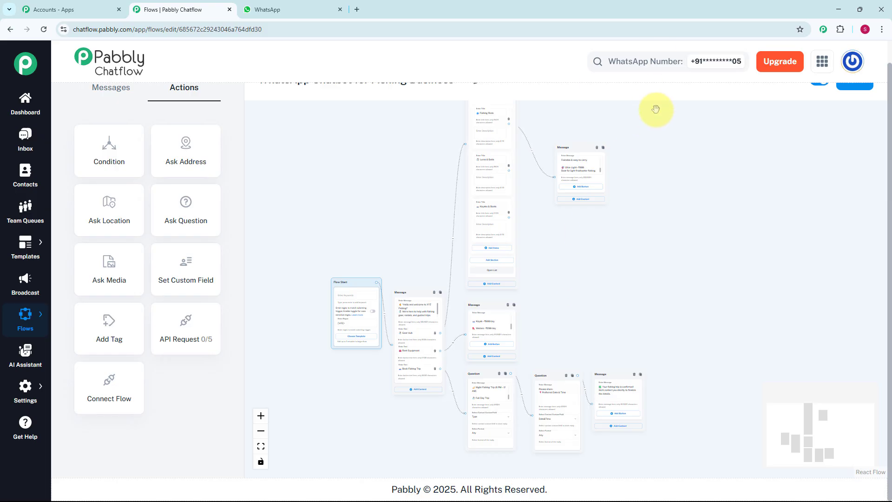
pyautogui.scroll(1, 655, 103)
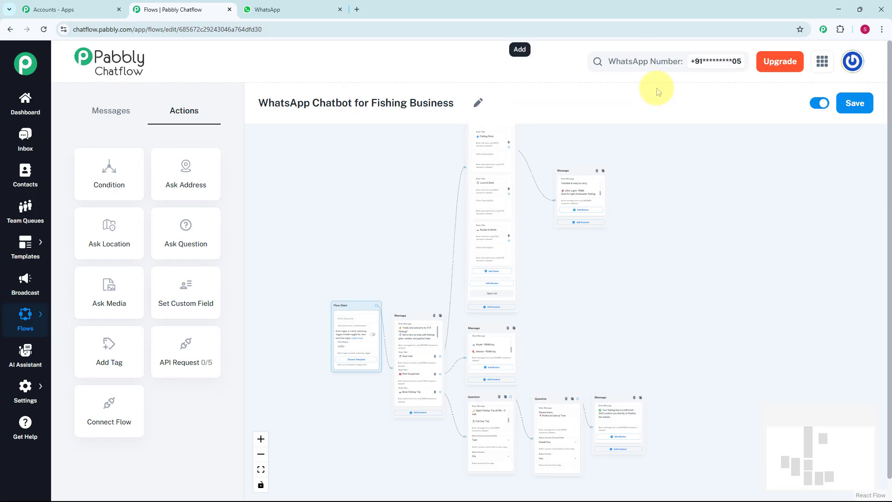
pyautogui.click(850, 106)
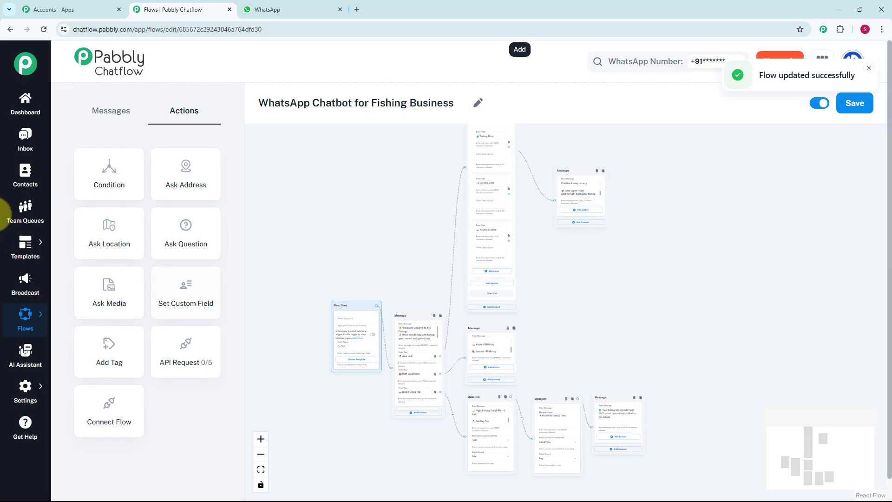
# - Open the inbox and review the test chat from the Hello message through the Gear Hub and Fishing Rods replies
pyautogui.click(21, 147)
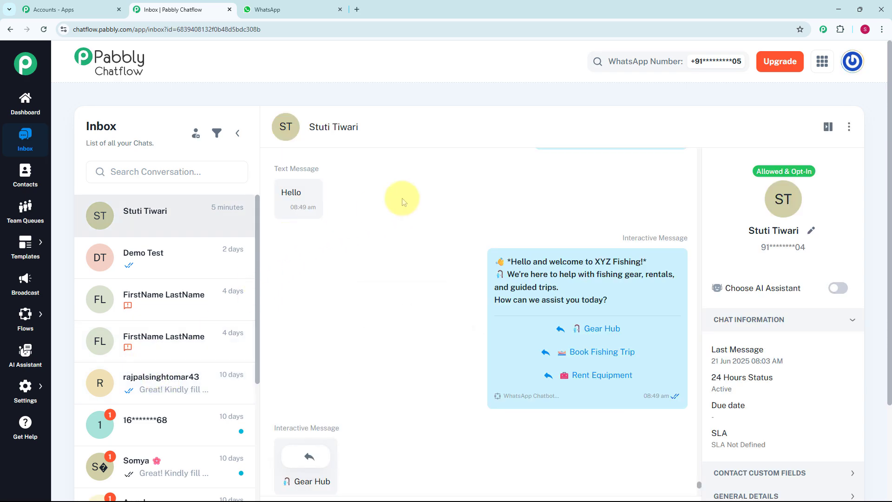
pyautogui.scroll(-1, 404, 229)
pyautogui.moveTo(424, 235)
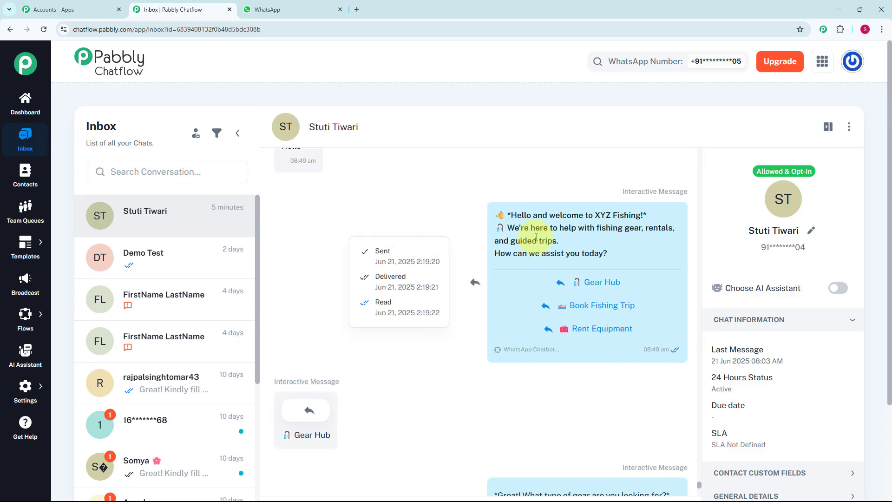
pyautogui.scroll(1, 510, 238)
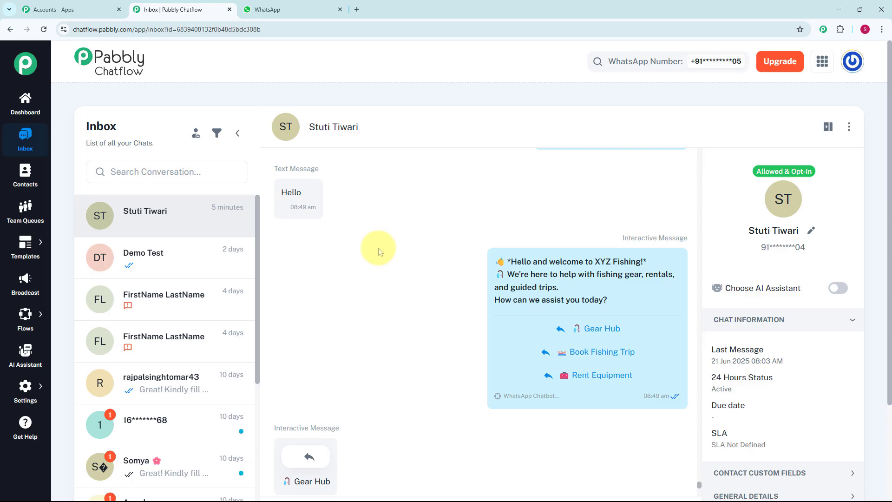
pyautogui.moveTo(340, 189)
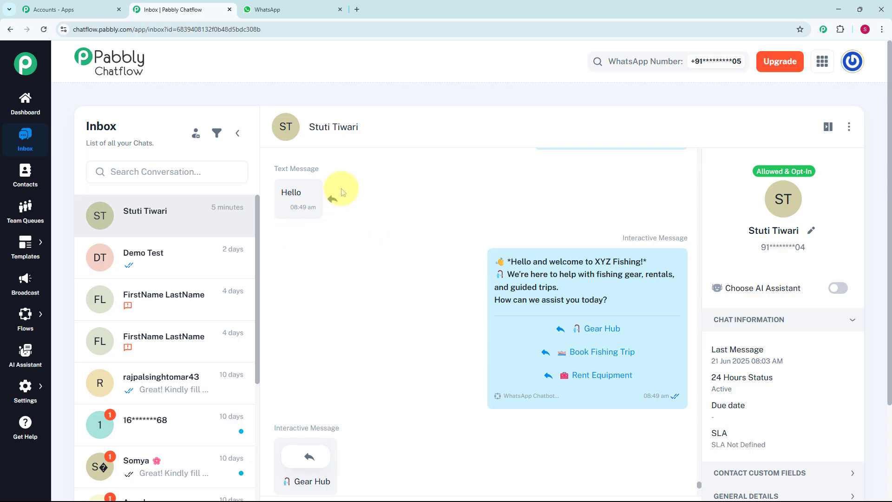
pyautogui.scroll(-5, 458, 288)
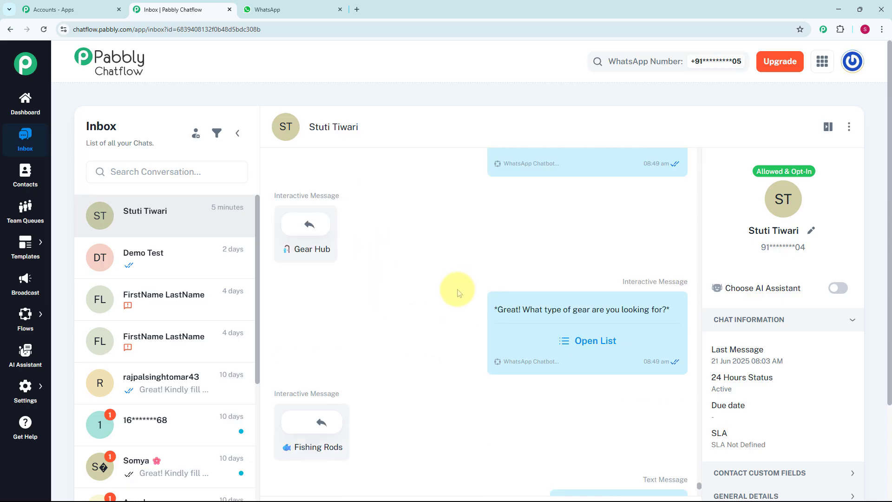
pyautogui.moveTo(529, 339)
pyautogui.scroll(-3, 458, 315)
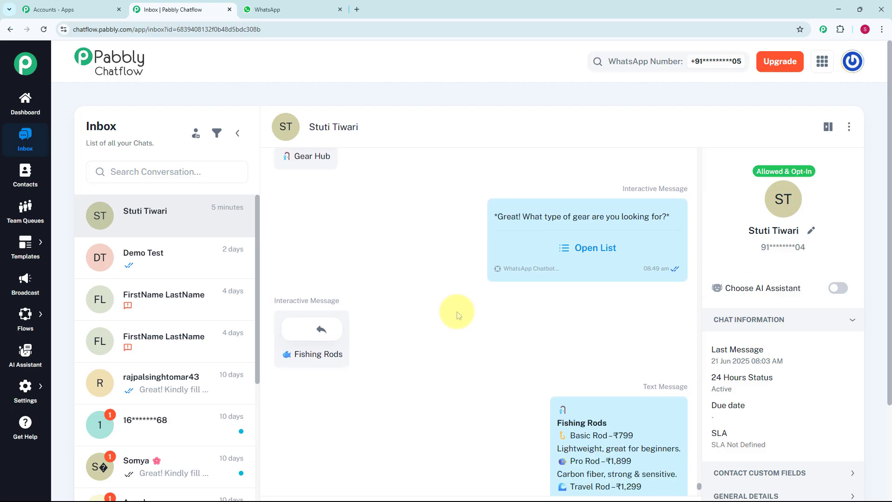
pyautogui.scroll(-1, 458, 315)
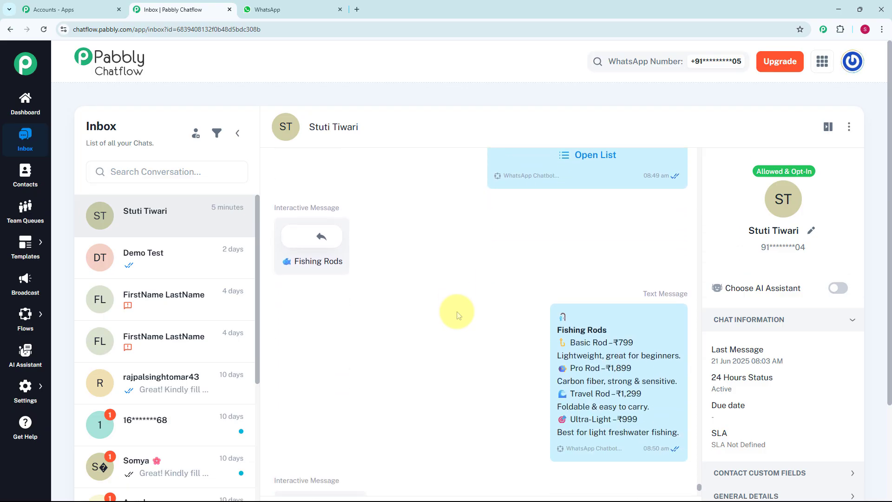
# - Examine the chatbot's Book Fishing Trip and Rent Equipment replies further down the test chat
pyautogui.scroll(-1, 458, 315)
pyautogui.moveTo(457, 312)
pyautogui.scroll(-4, 458, 313)
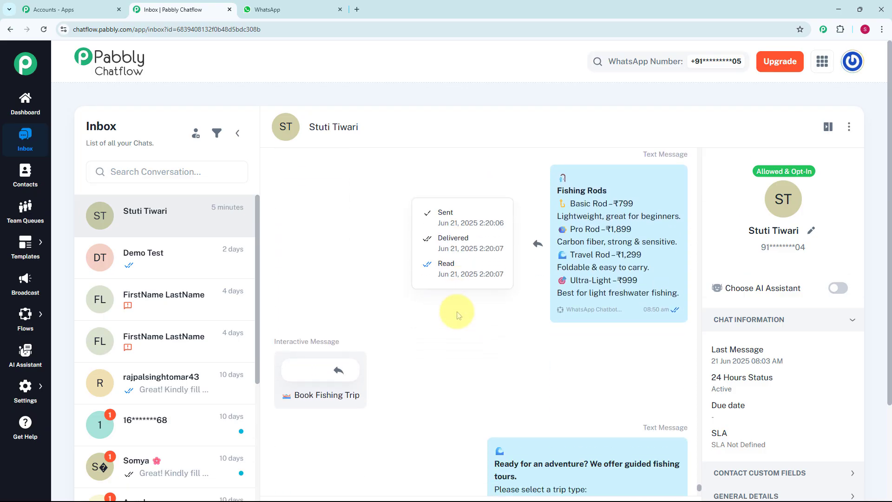
pyautogui.scroll(-2, 458, 315)
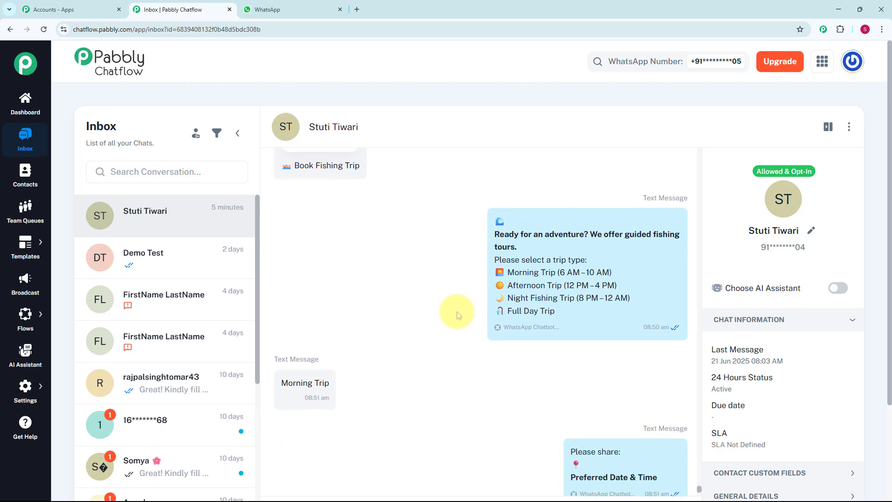
pyautogui.scroll(-3, 458, 315)
pyautogui.scroll(-2, 458, 315)
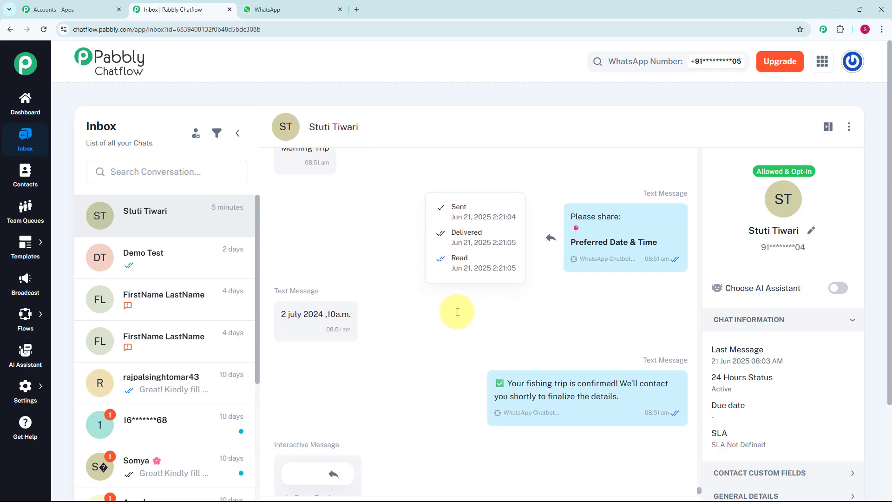
pyautogui.scroll(-3, 458, 315)
pyautogui.scroll(-5, 458, 315)
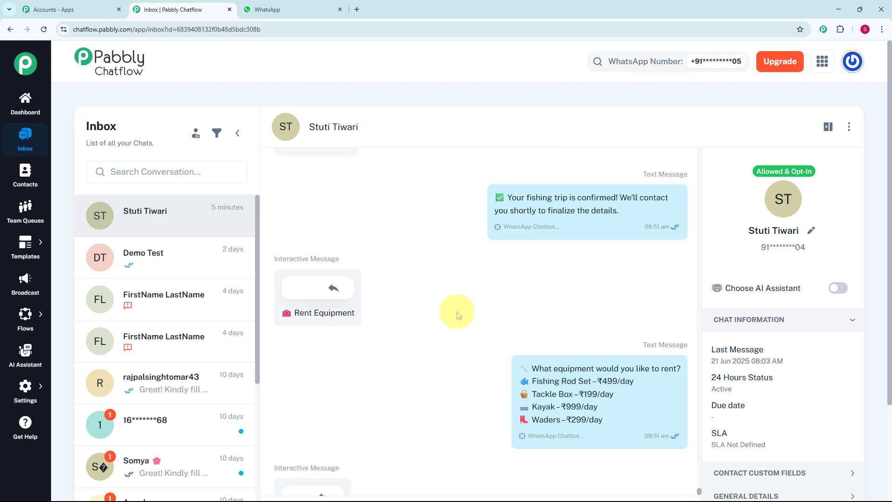